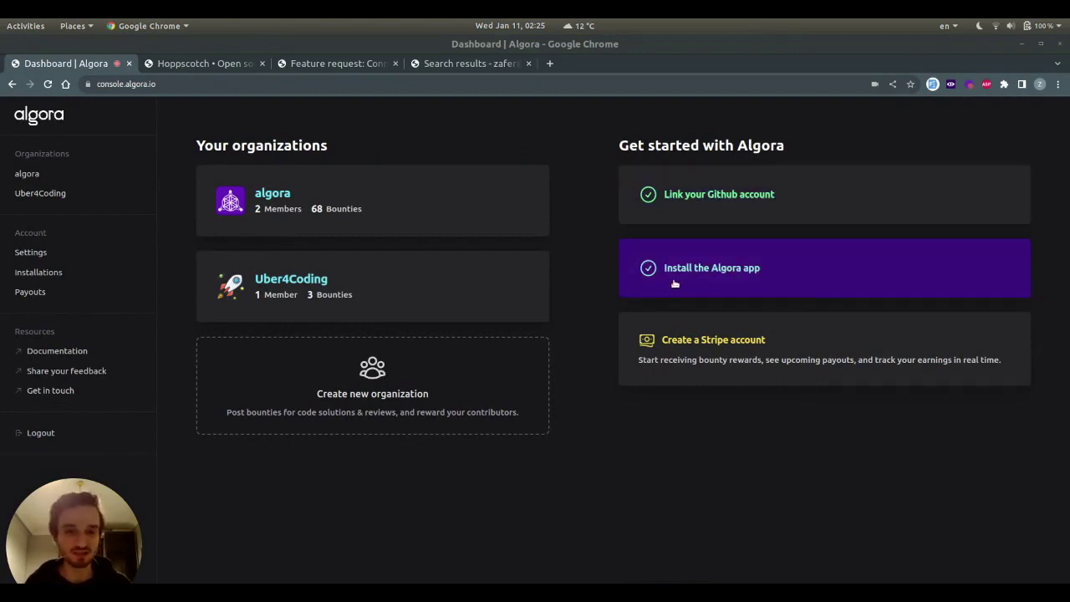
Generate a new Uber4Coding API access token named demo.
click(436, 288)
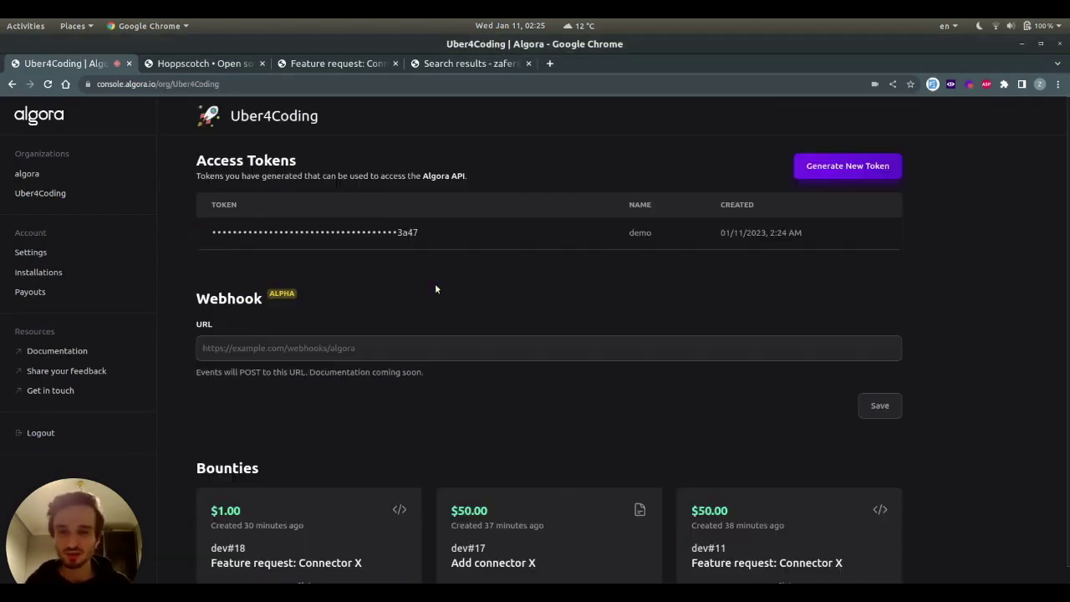
click(849, 167)
click(559, 359)
click(489, 385)
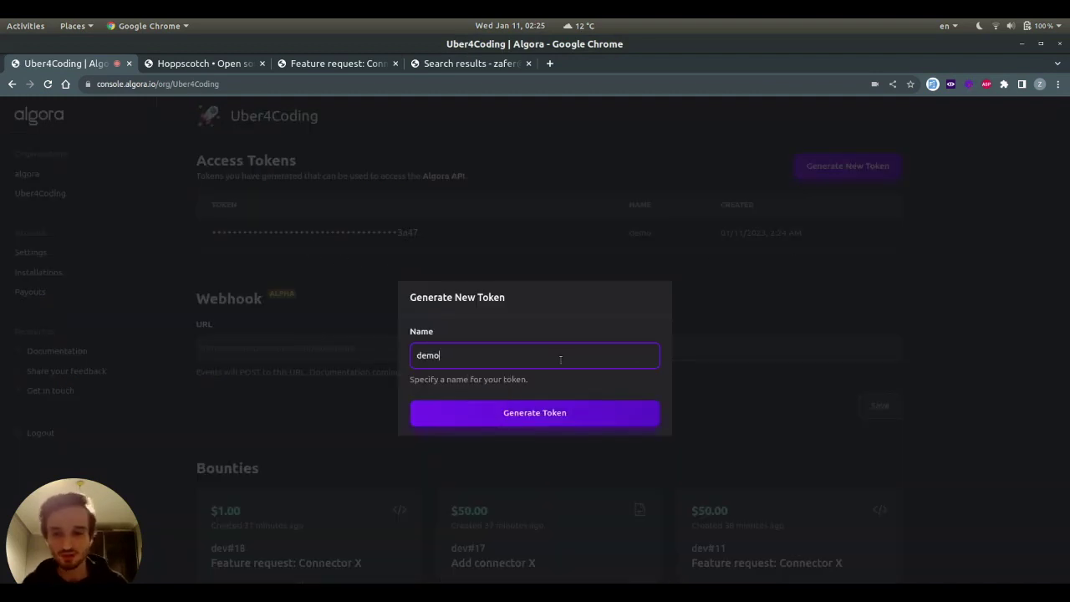
click(554, 413)
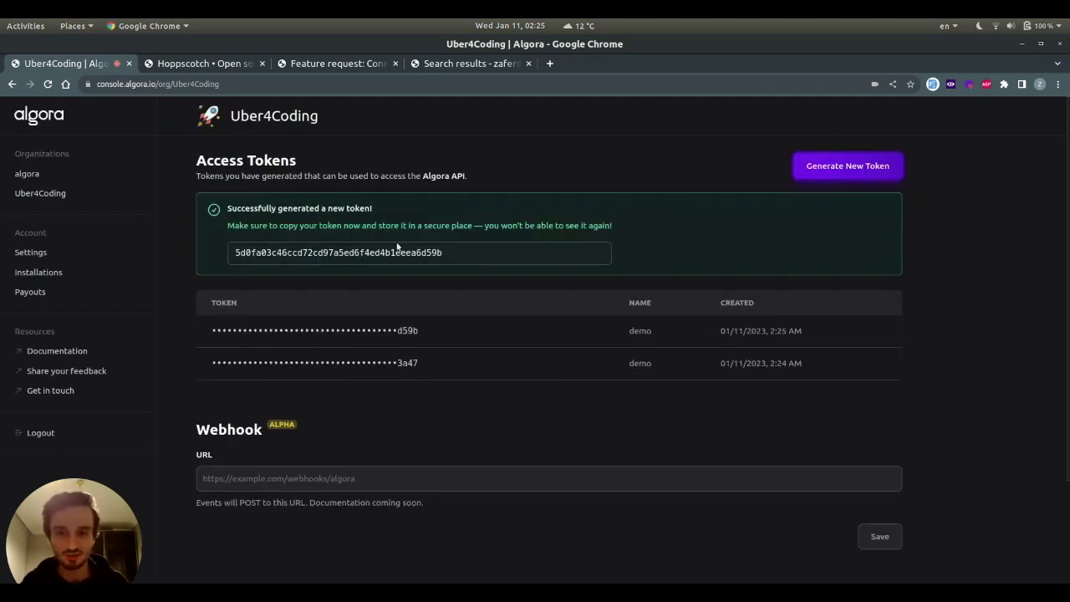
Copy the newly generated demo token to the clipboard.
double_click(396, 253)
right_click(394, 257)
click(401, 262)
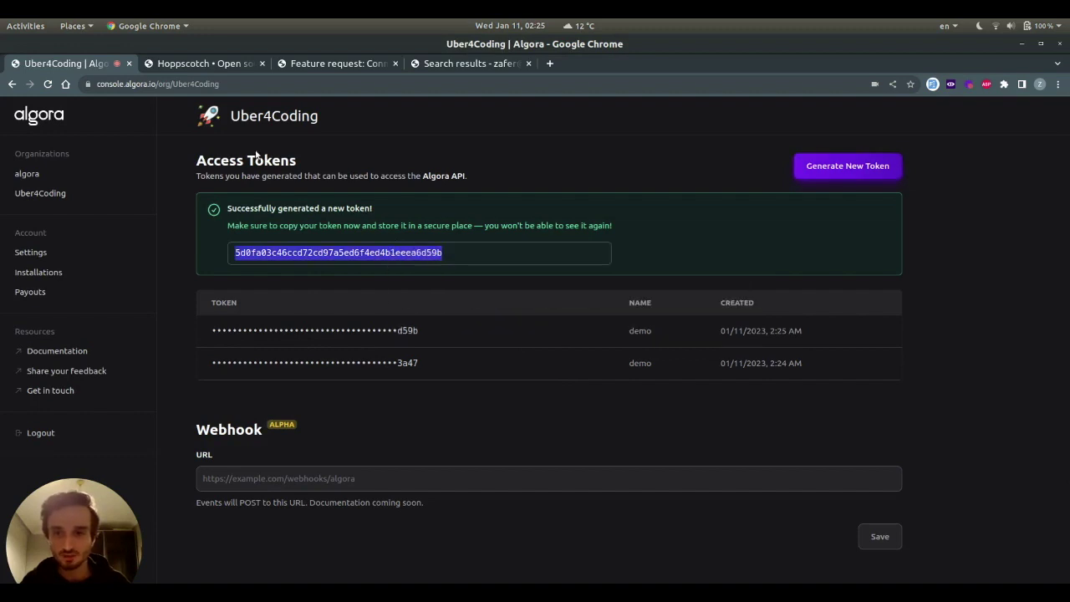
click(231, 65)
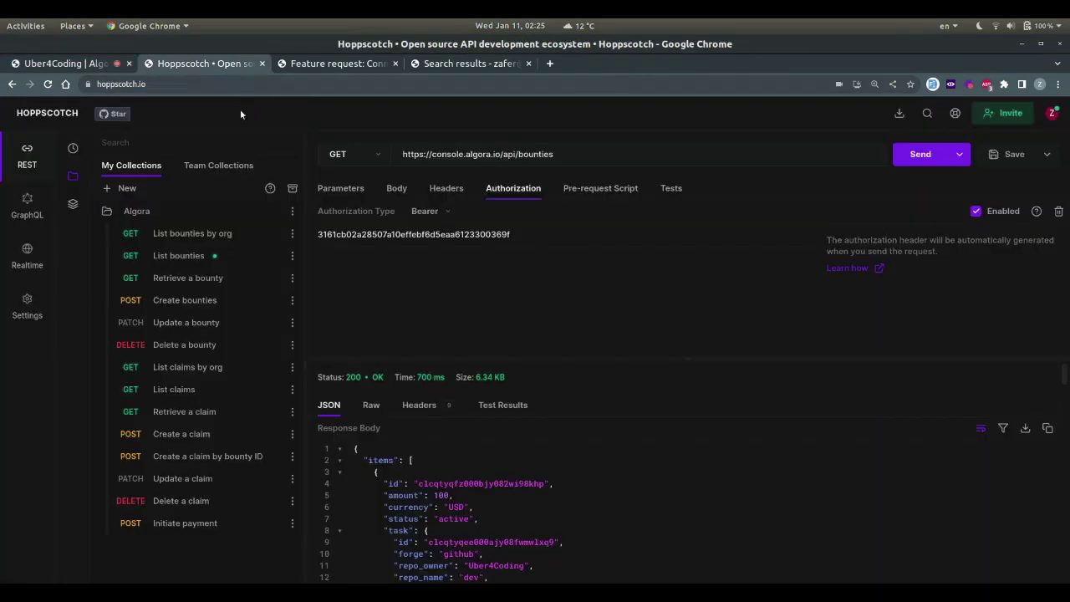
Load the Create bounties request and paste the demo token as its Bearer token.
click(200, 301)
click(450, 266)
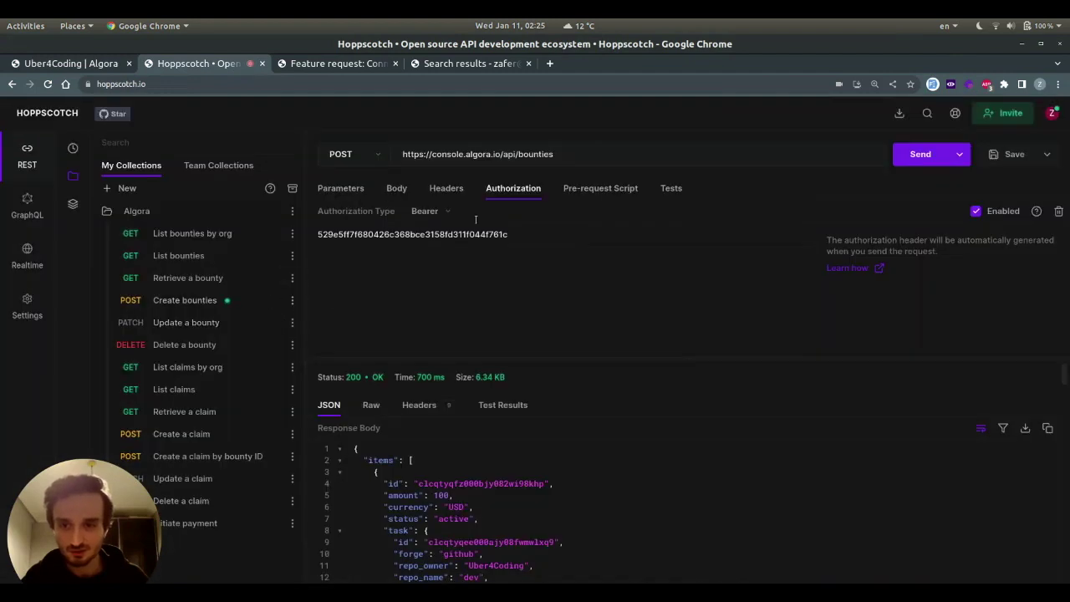
double_click(433, 236)
key(ctrl+v)
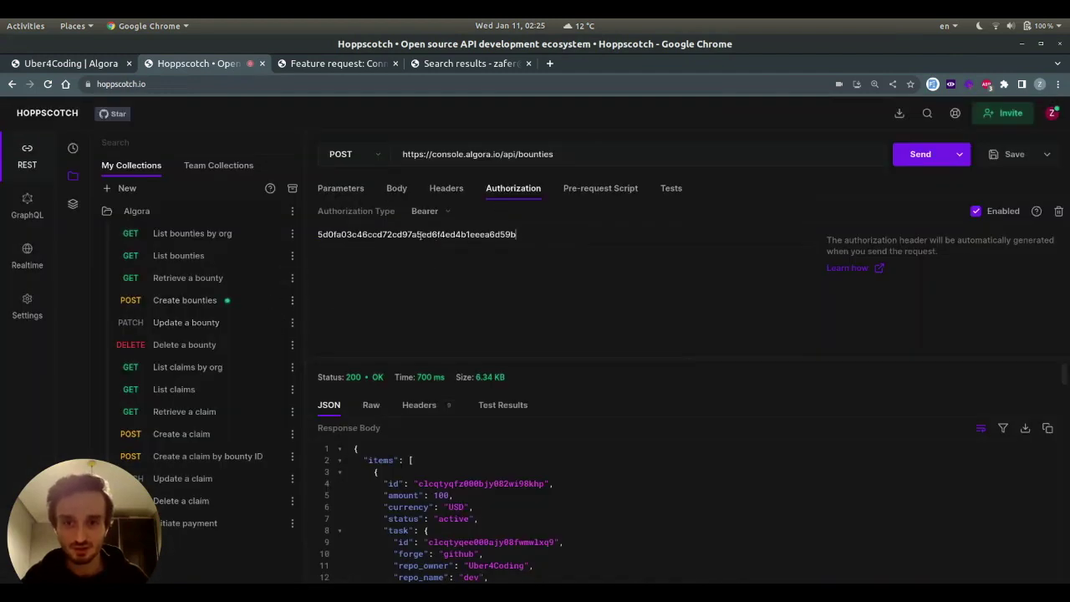
click(397, 191)
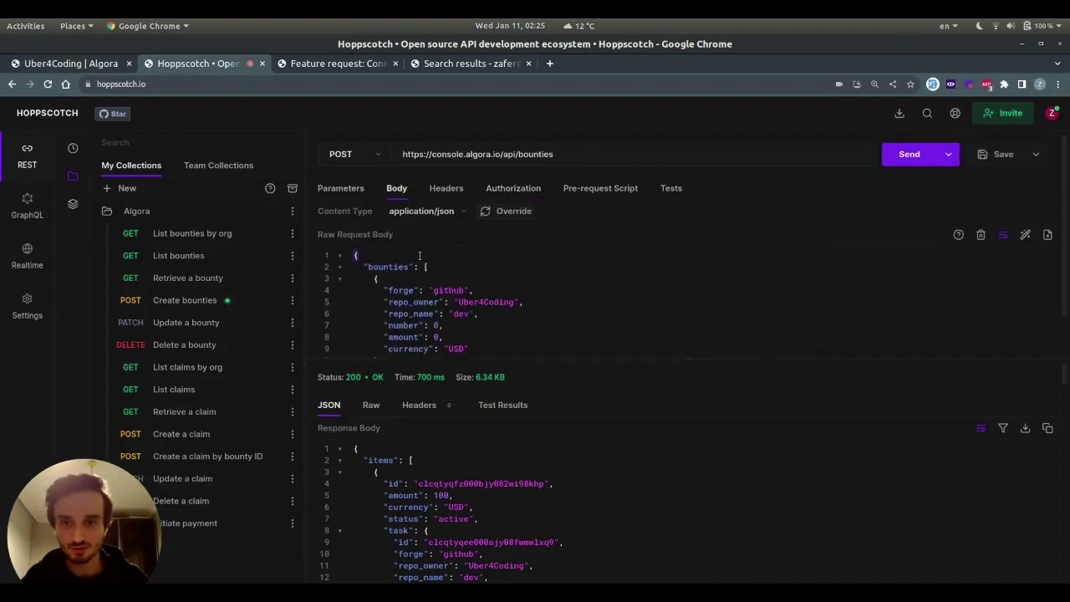
scroll(462, 308, down, 5)
Confirm on GitHub that the target issue number is 19.
click(330, 64)
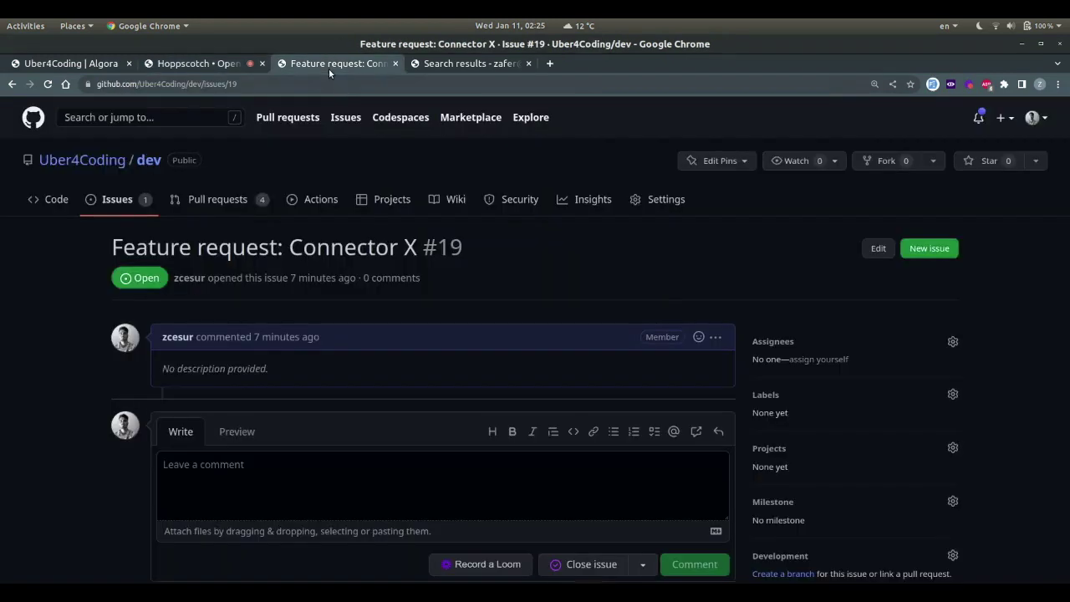
drag(443, 244, 471, 253)
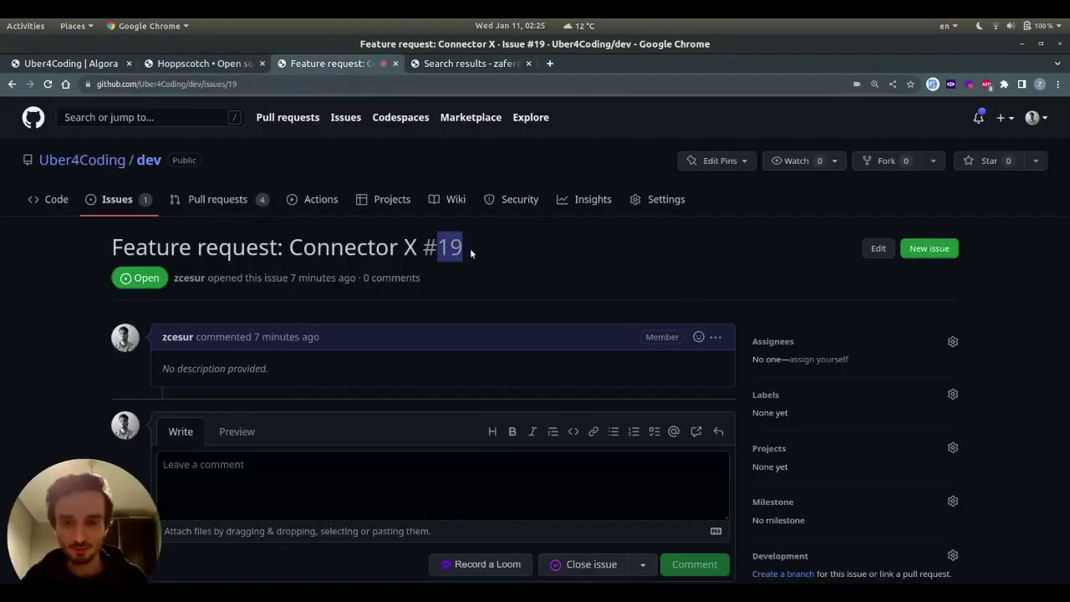
click(349, 277)
click(218, 65)
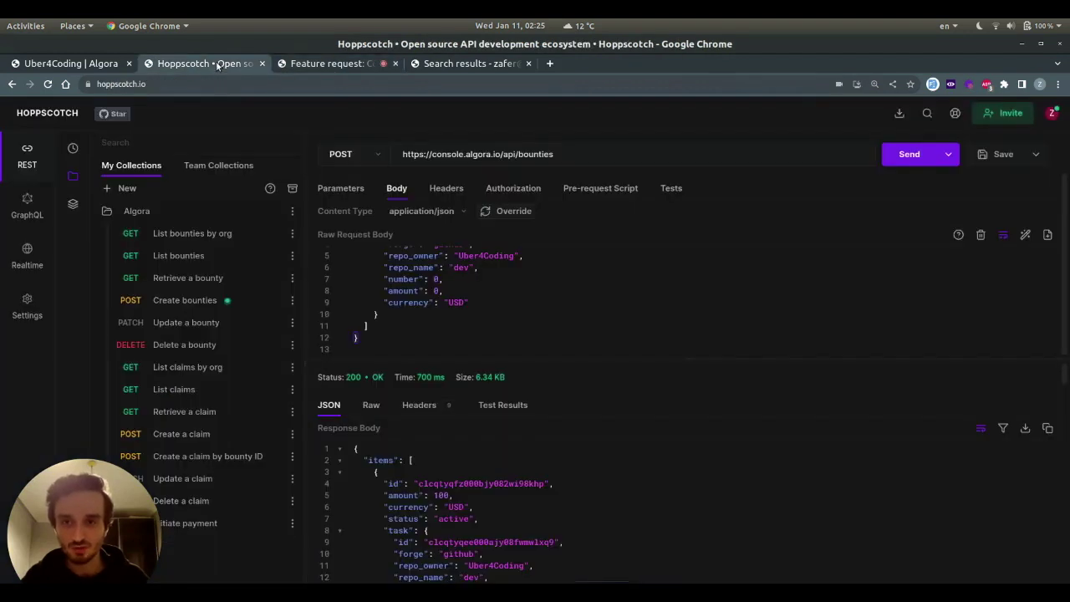
scroll(398, 266, up, 3)
Set the body's number to 19 and amount to 5000, then send the request.
click(519, 309)
key(Left)
key(BackSpace)
text(19)
click(443, 323)
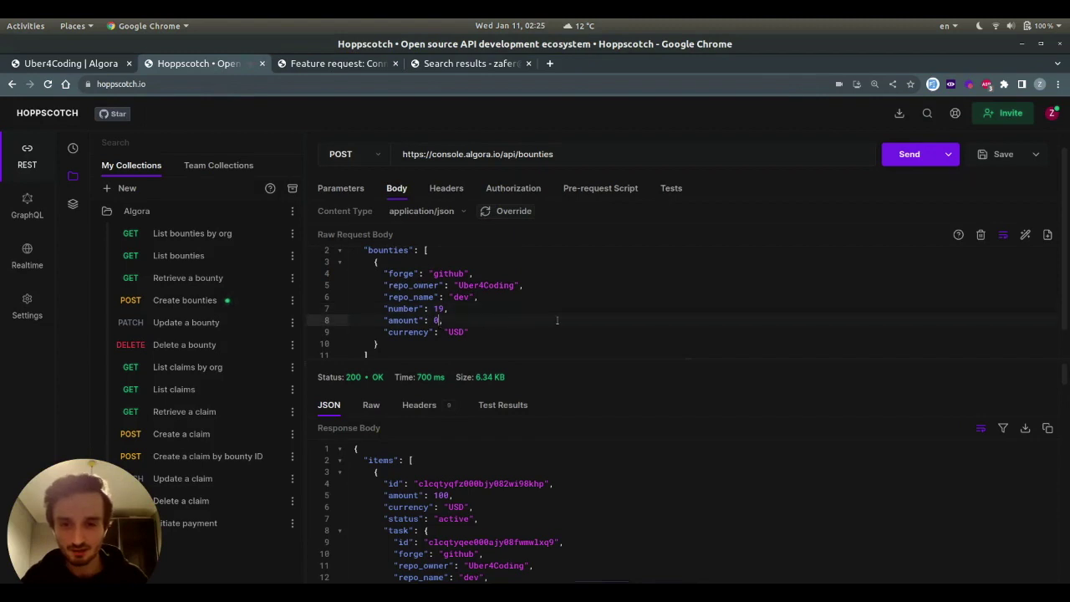
key(BackSpace)
text(500)
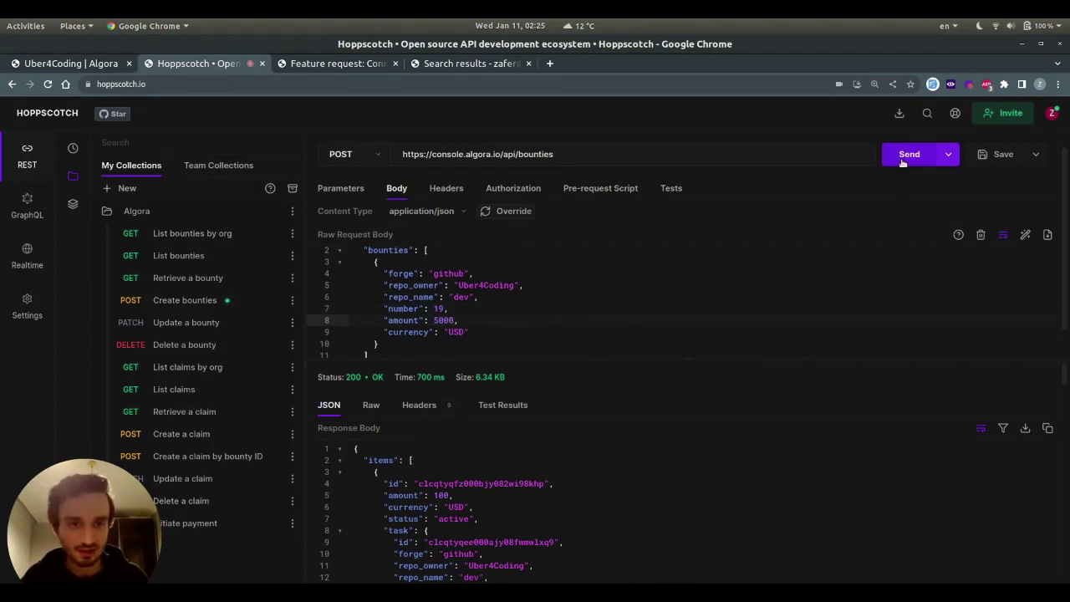
text(0)
click(903, 159)
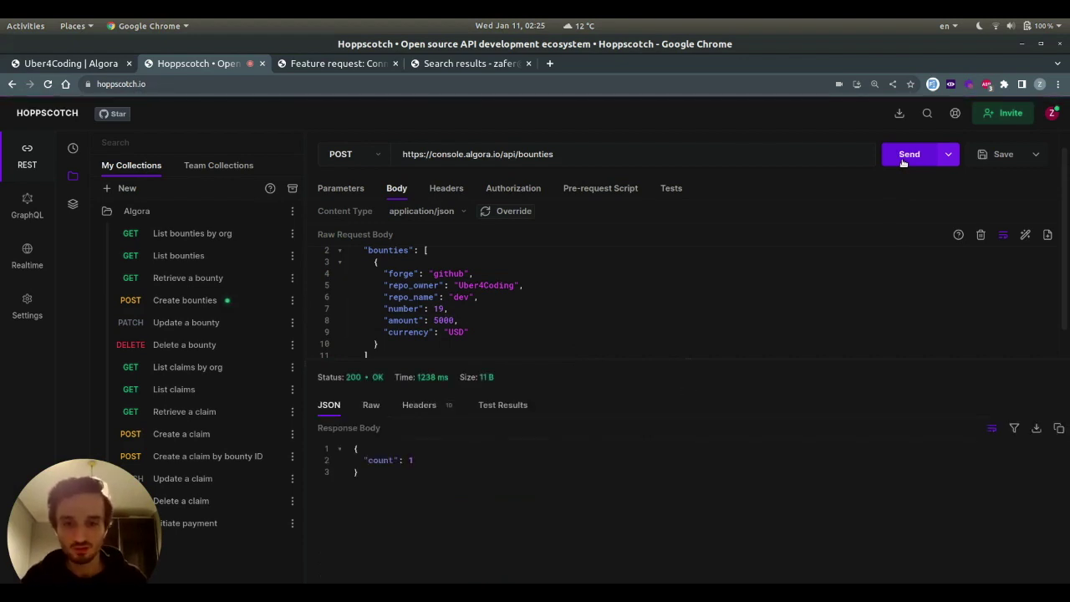
click(324, 63)
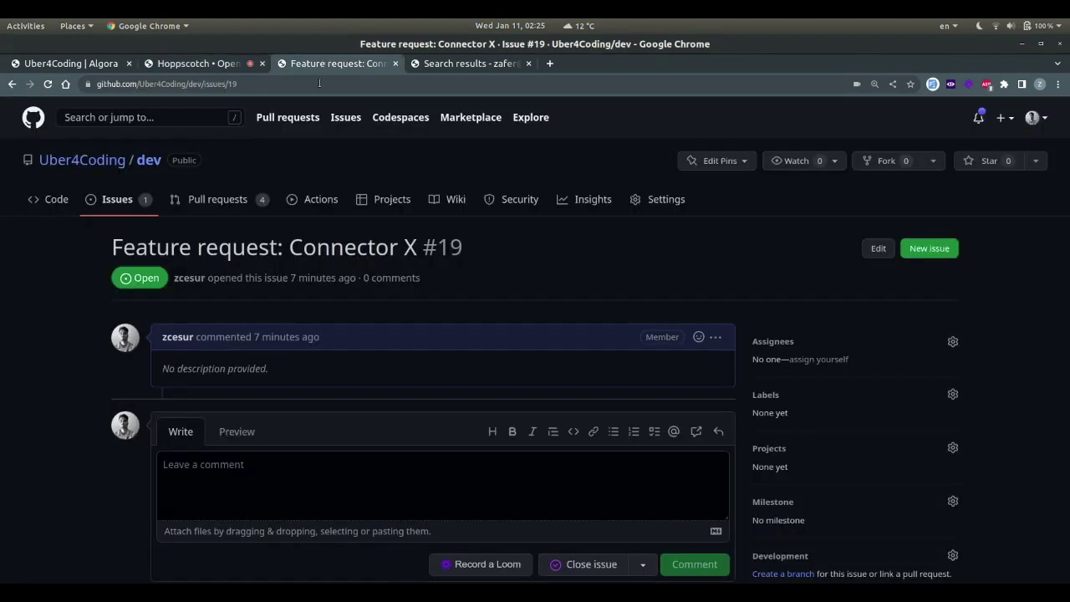
Copy '/claim #19' from the algora-pbc bot's bounty comment on issue #19.
scroll(282, 341, down, 3)
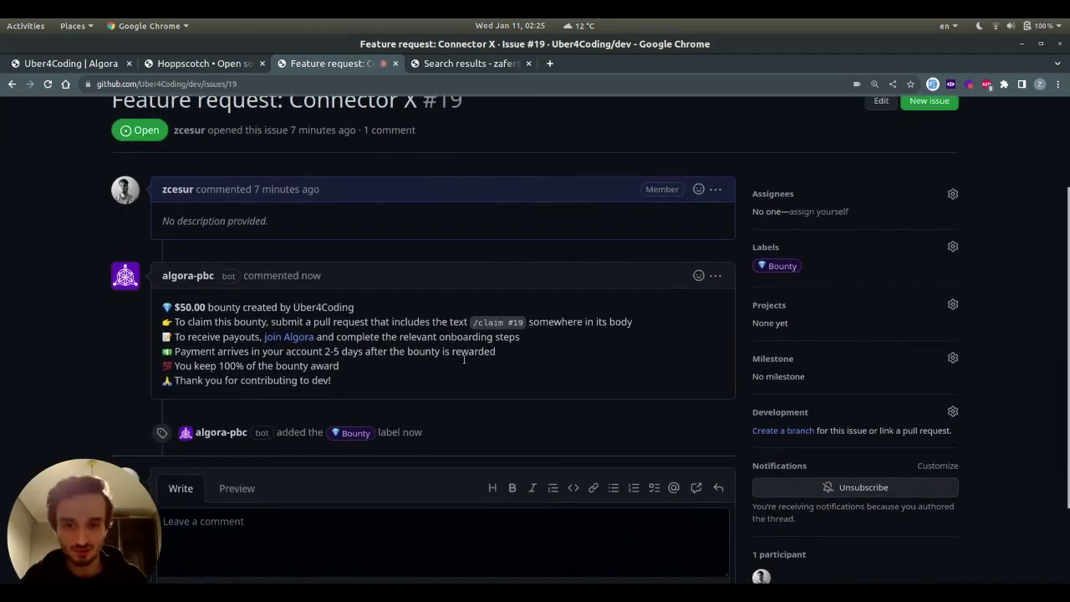
drag(472, 327, 519, 324)
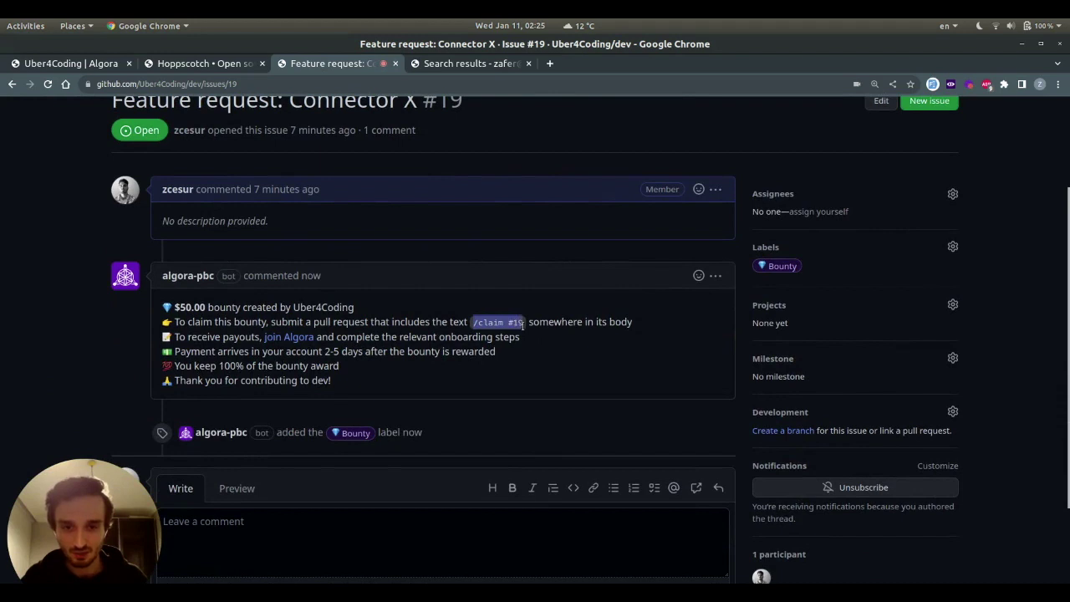
right_click(501, 324)
click(515, 336)
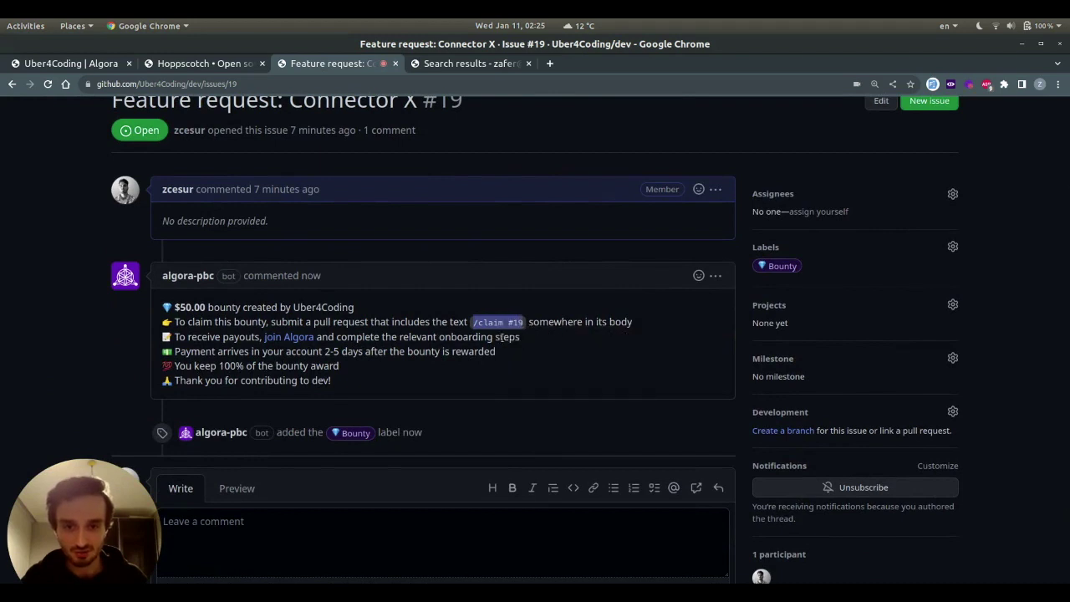
click(502, 336)
scroll(329, 322, up, 3)
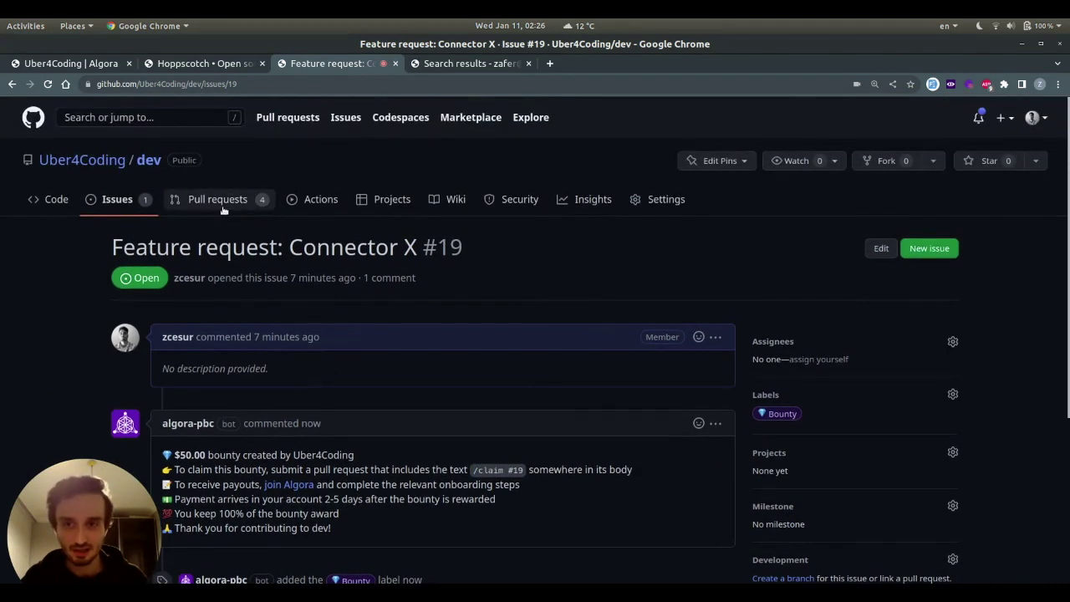
click(217, 209)
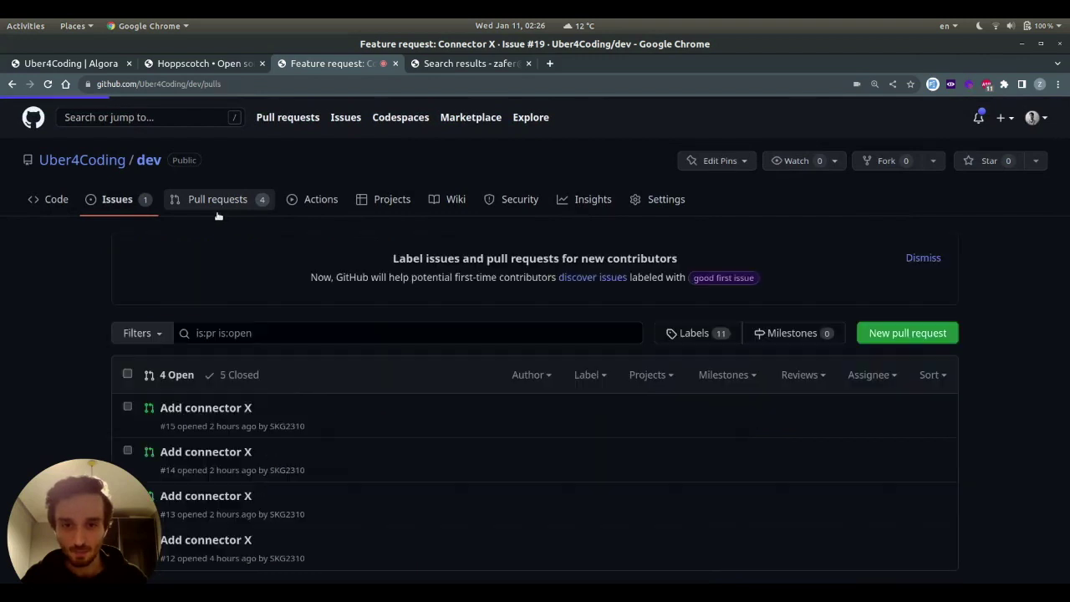
Append '/claim #19' on a new line in PR #15's description and update it.
click(222, 412)
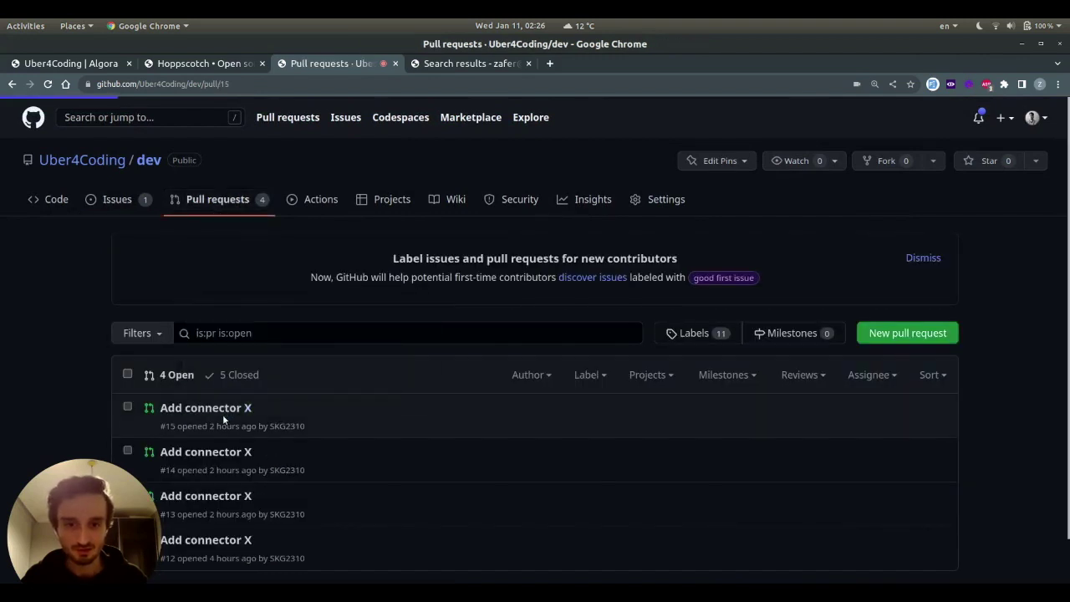
scroll(586, 367, down, 1)
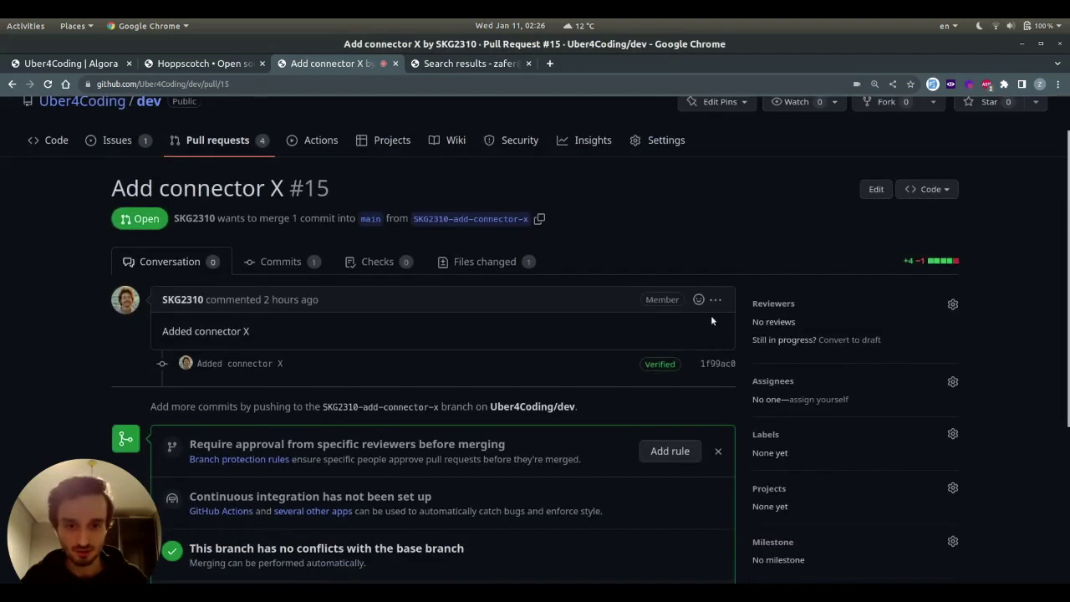
click(716, 299)
click(669, 376)
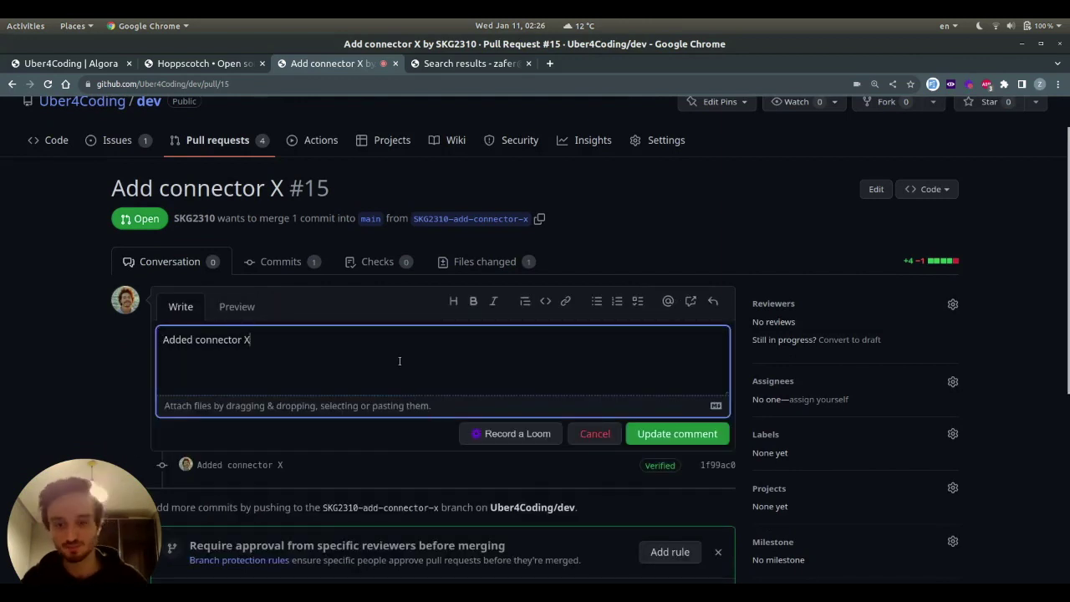
key(Return)
key(Return)
text(/claim #19)
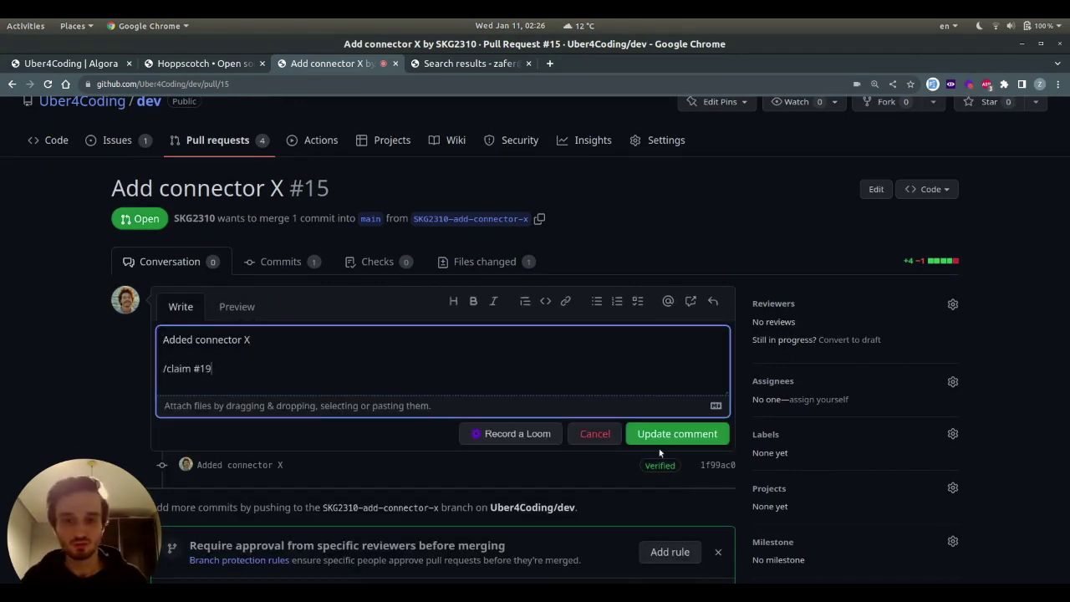
click(667, 432)
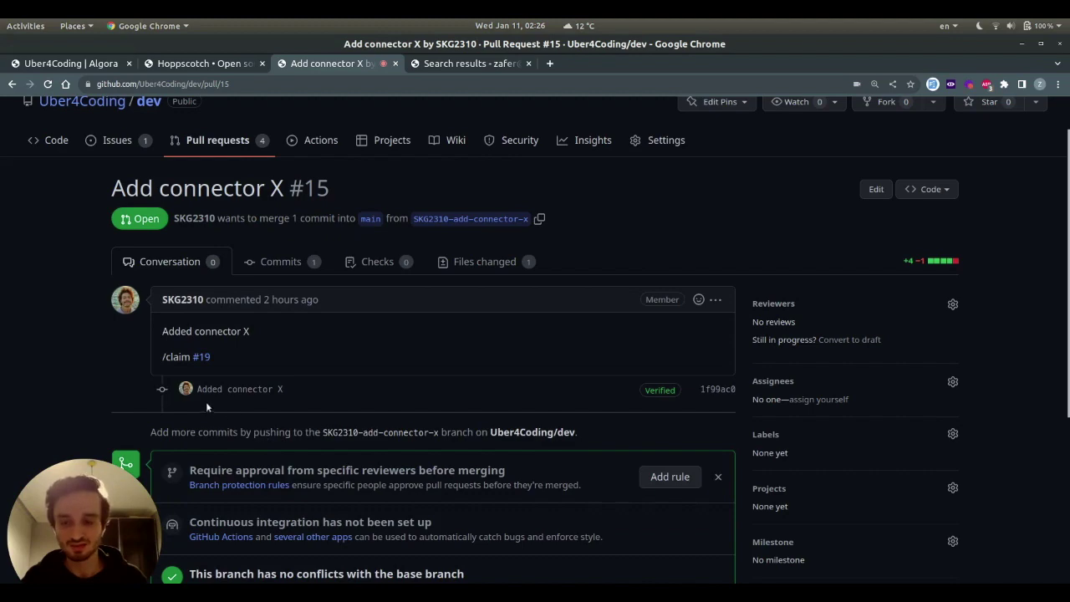
Follow the PR's link to issue #19 and scroll to the bot's claim confirmation.
scroll(153, 376, down, 4)
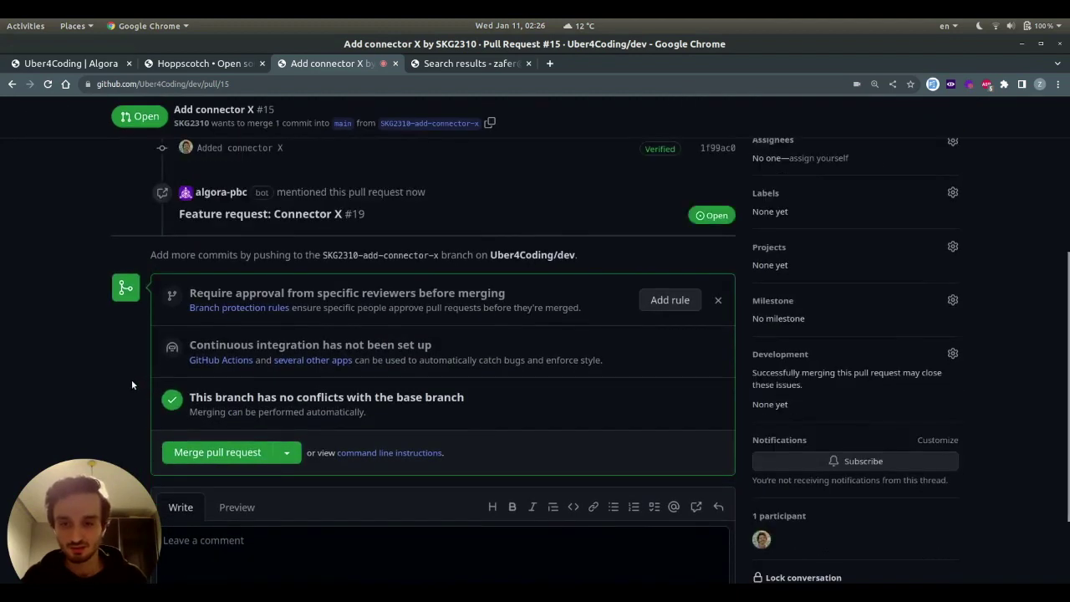
scroll(132, 384, up, 3)
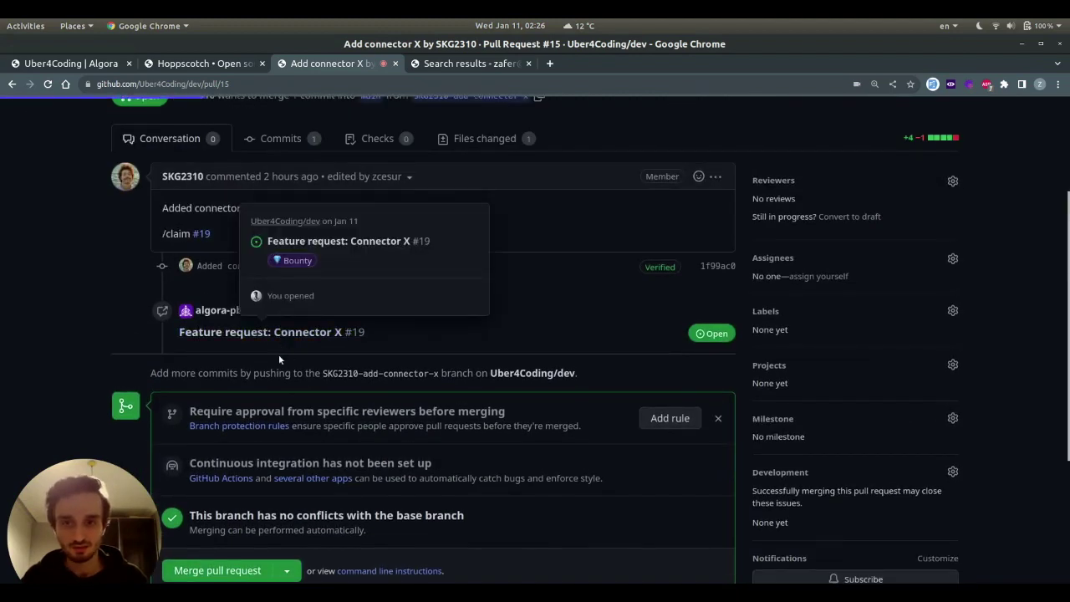
click(269, 333)
scroll(293, 343, down, 2)
scroll(330, 338, down, 3)
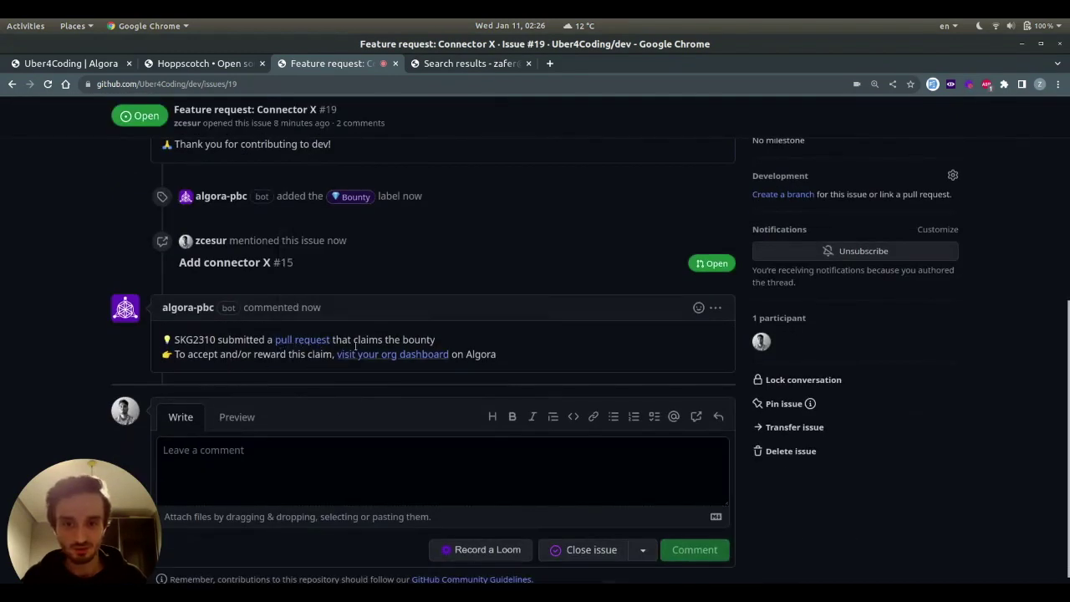
scroll(465, 384, up, 1)
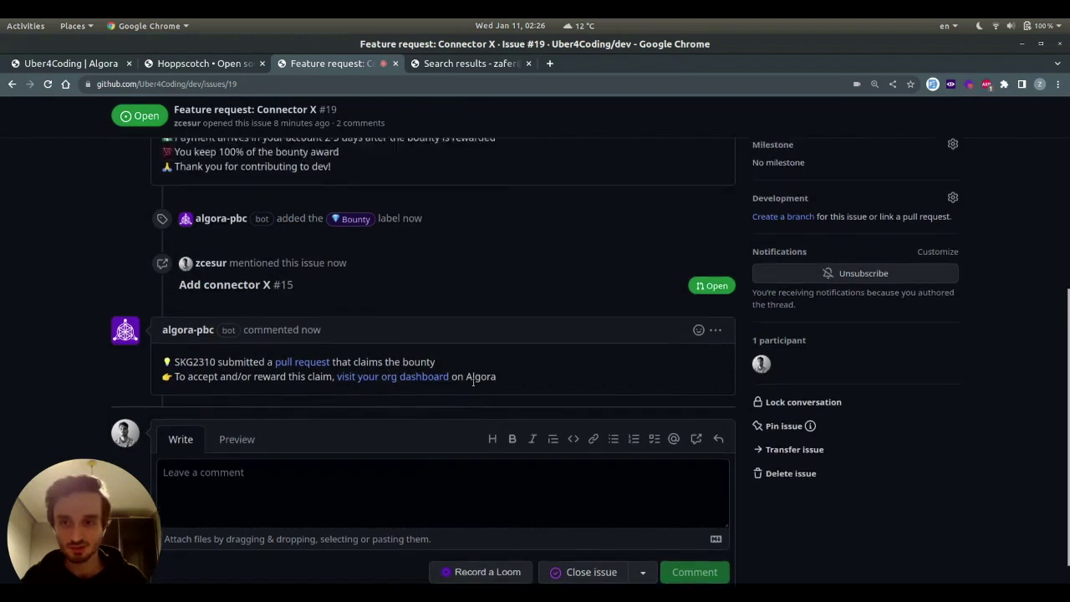
scroll(460, 385, up, 2)
Load the saved List claims request without saving changes and send it.
click(221, 64)
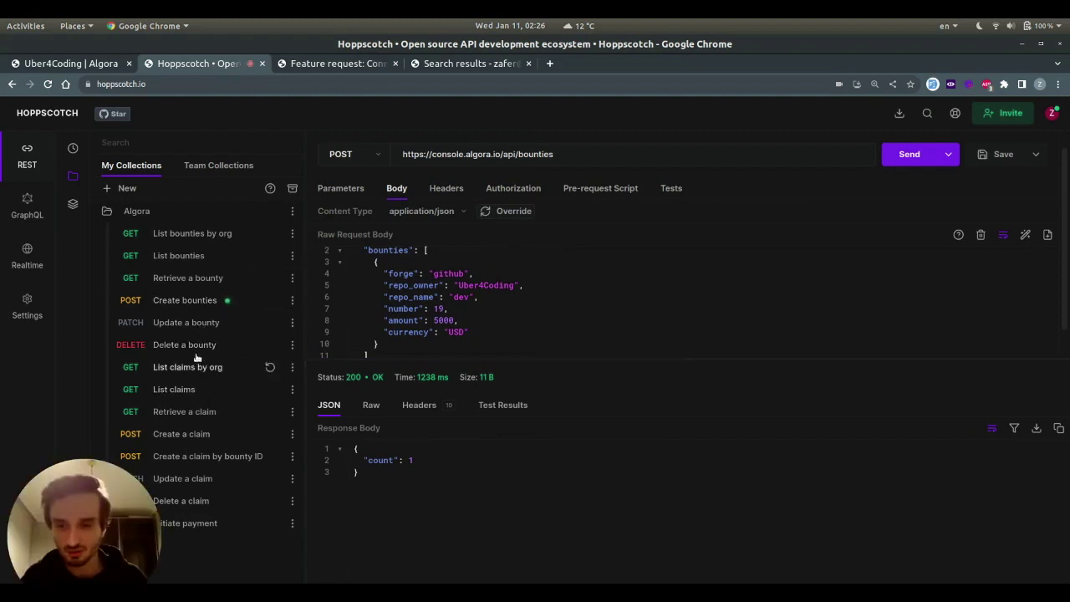
click(193, 392)
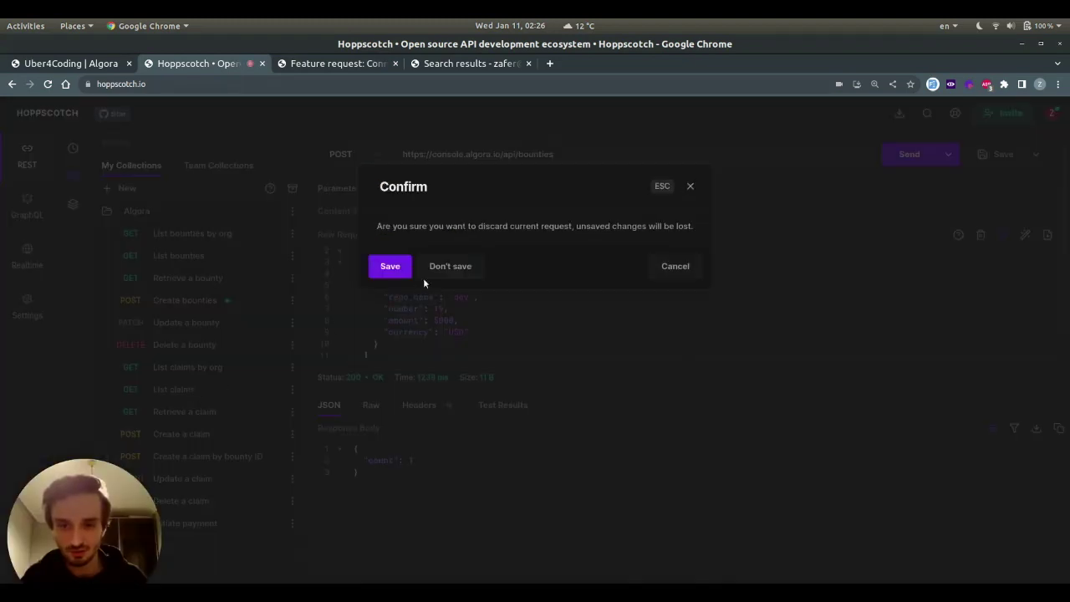
click(452, 268)
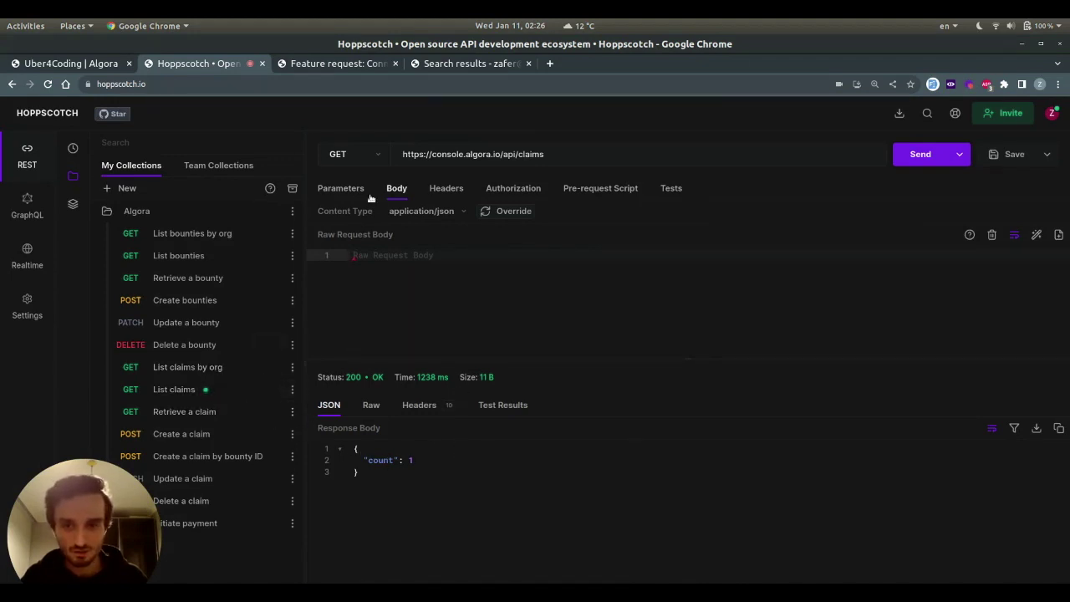
click(920, 159)
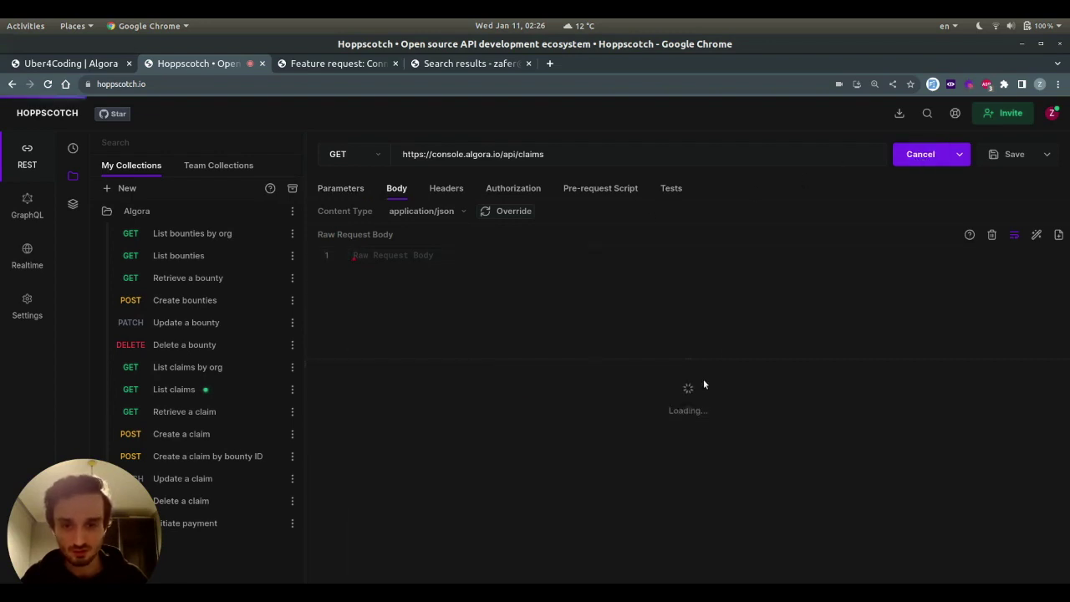
click(105, 65)
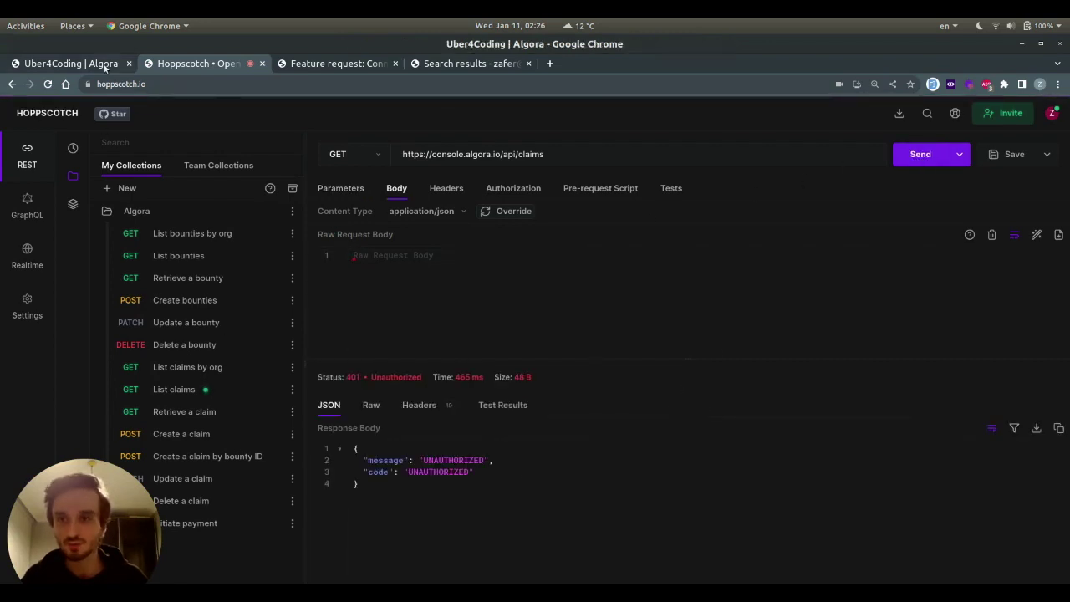
Resend List claims with the new Bearer token and select the returned claim id.
click(197, 64)
click(501, 188)
triple_click(479, 235)
key(ctrl+v)
click(921, 161)
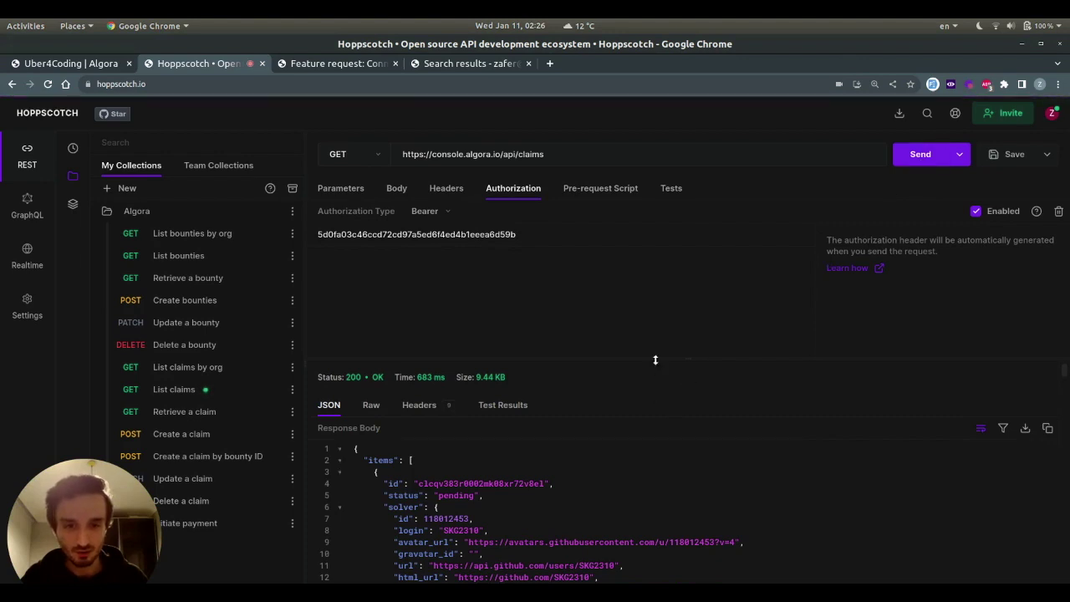
drag(651, 324, 651, 243)
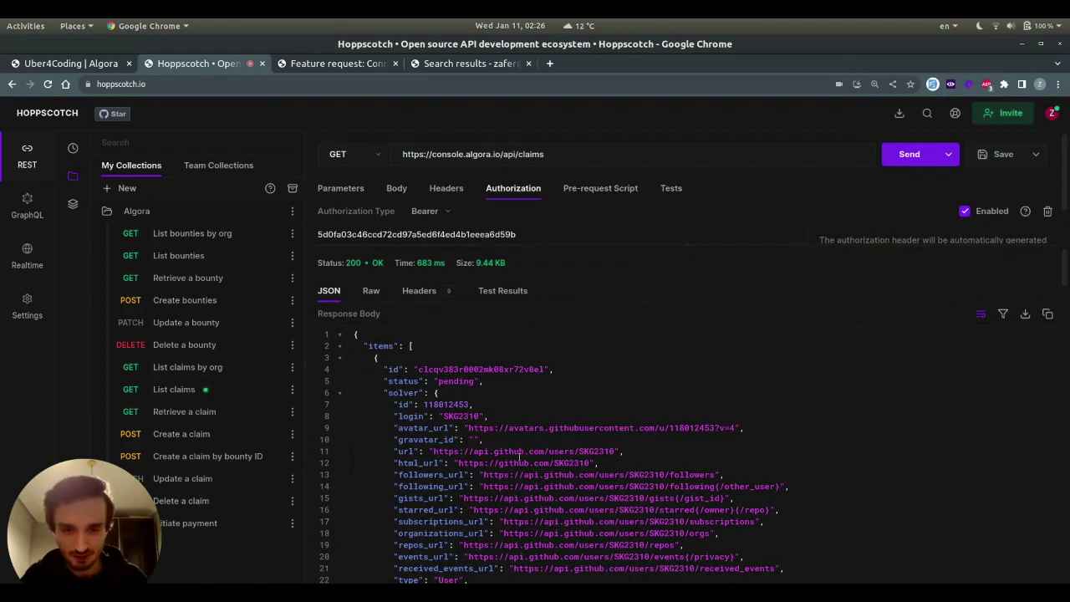
double_click(481, 368)
key(ctrl+c)
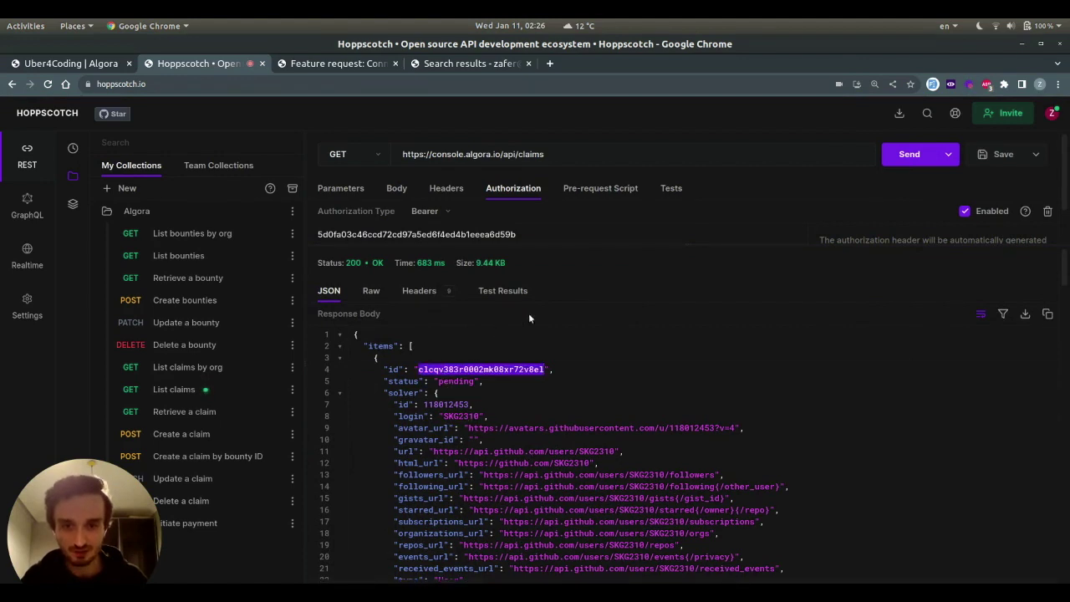
drag(560, 246, 561, 295)
drag(89, 513, 109, 189)
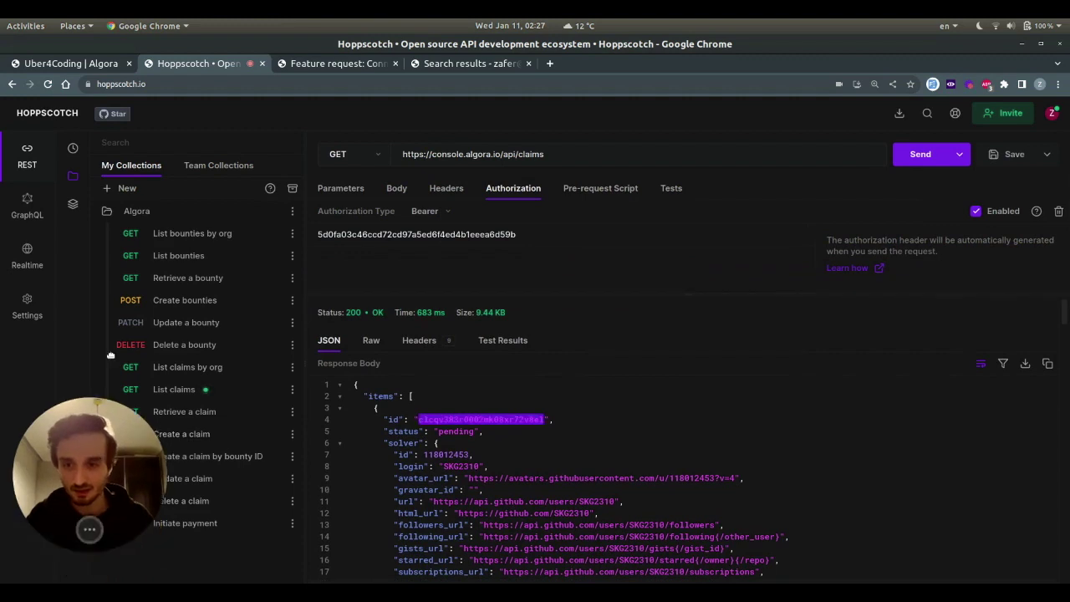
Load Initiate payment and put claim id clcqv383r0002mk08xr72v8el into its URL.
click(185, 525)
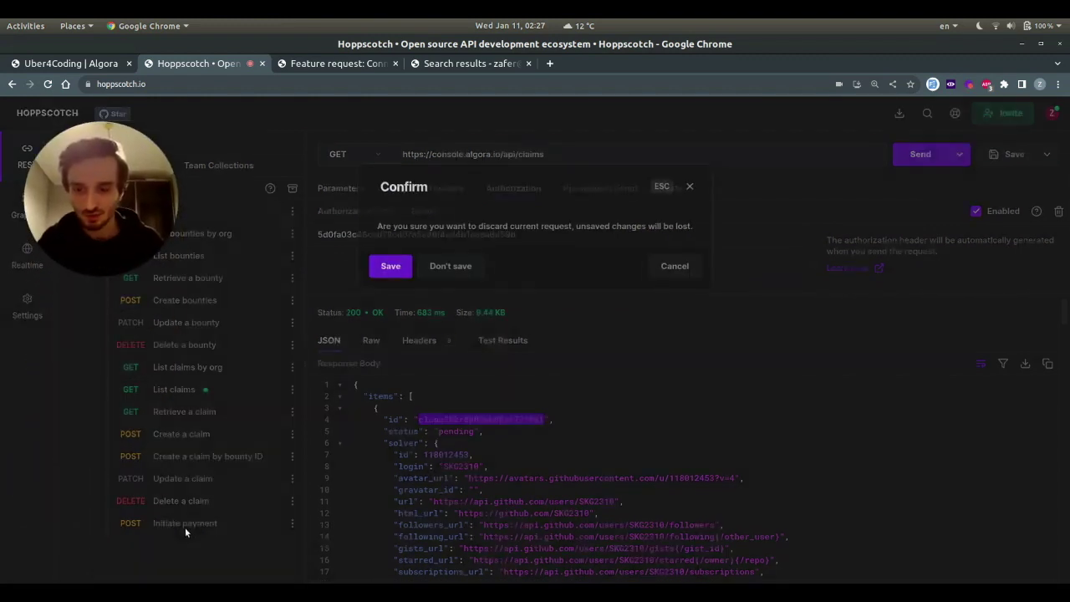
click(450, 267)
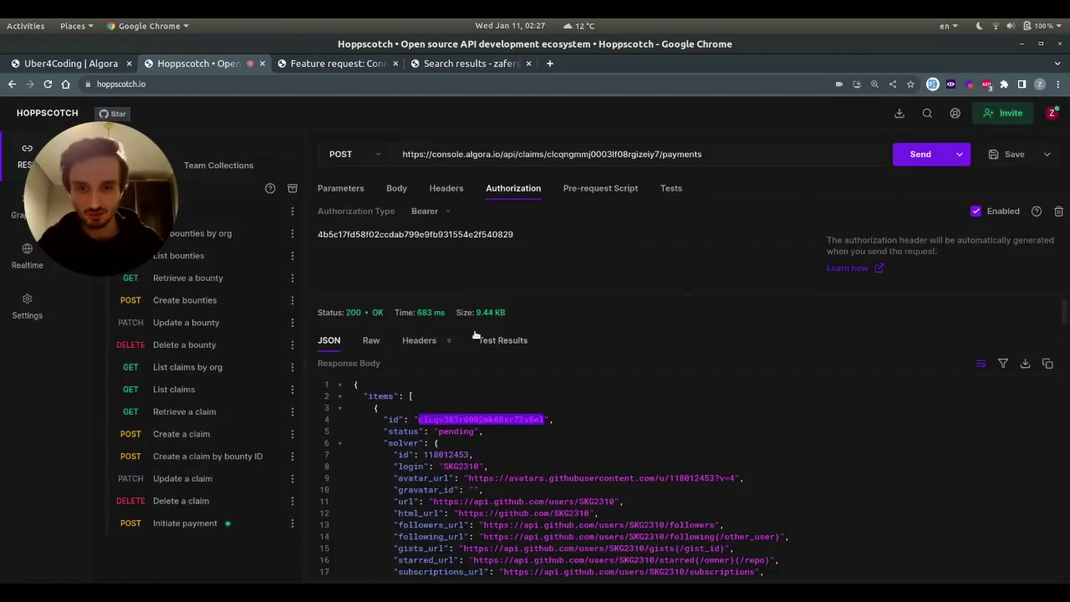
drag(554, 294, 554, 349)
double_click(613, 154)
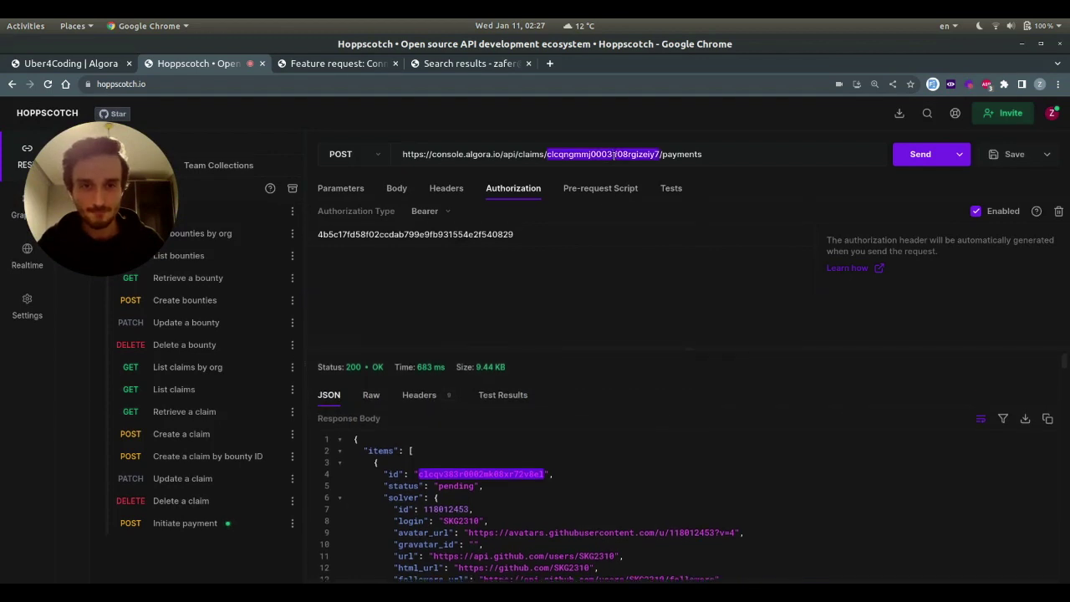
key(ctrl+v)
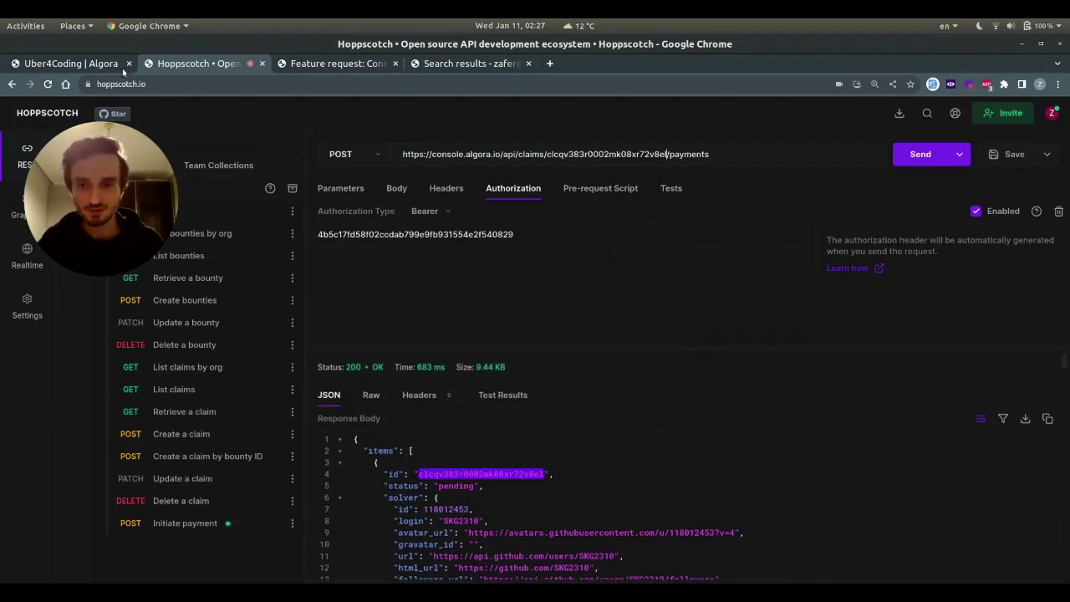
Set the new token as Bearer, send, and select the returned Stripe checkout URL.
click(126, 70)
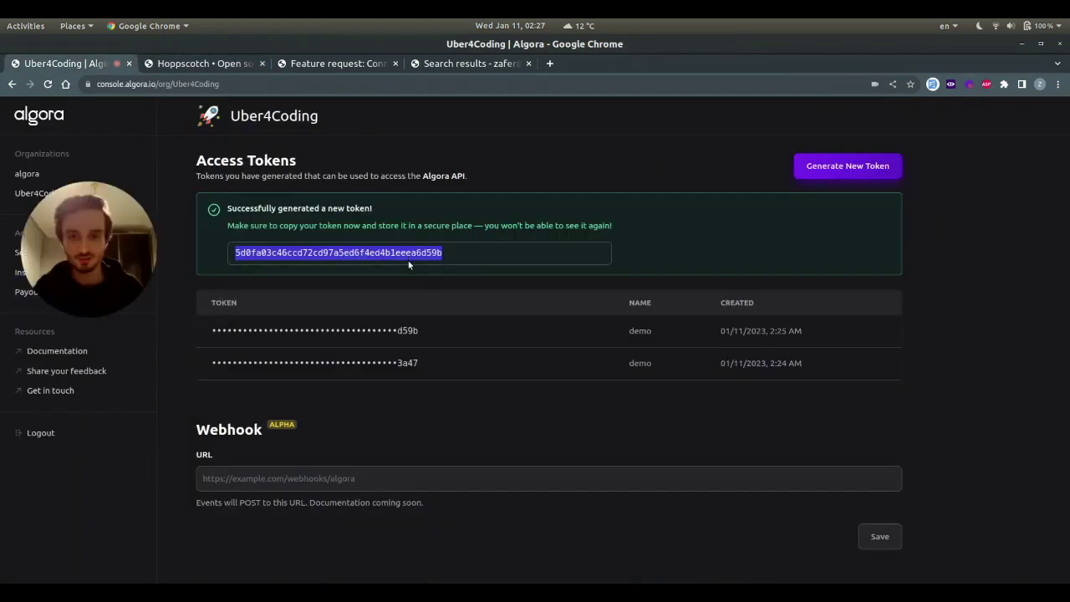
click(224, 66)
click(457, 237)
key(ctrl+a)
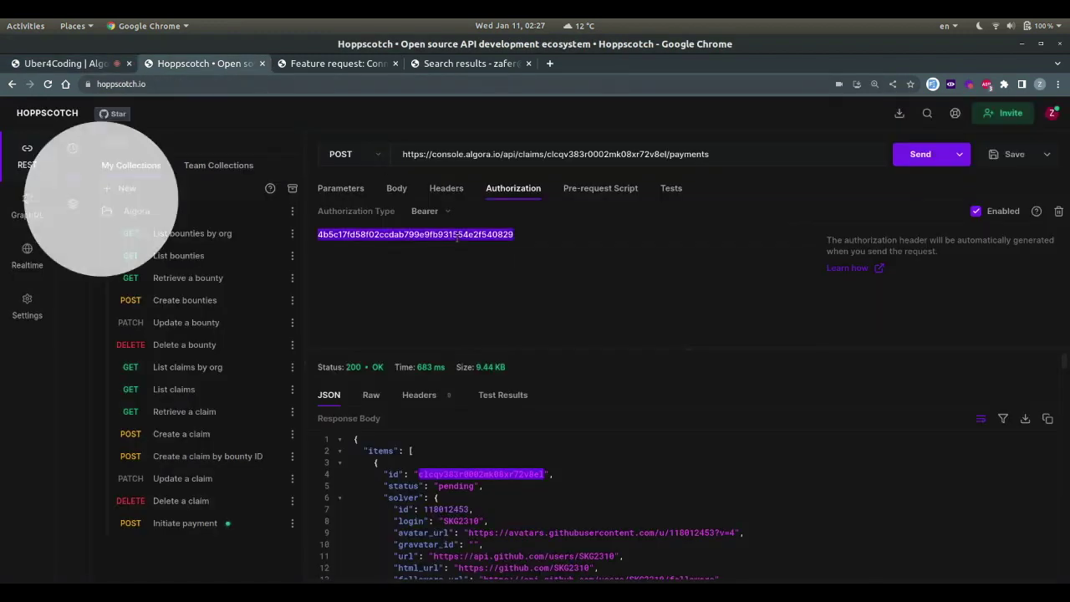
key(ctrl+v)
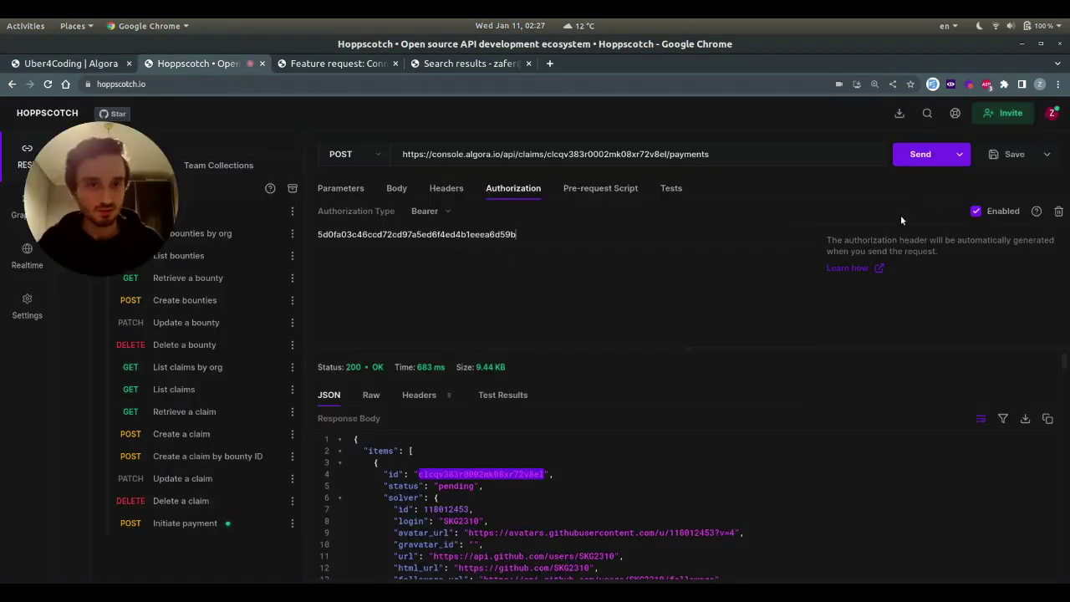
click(923, 159)
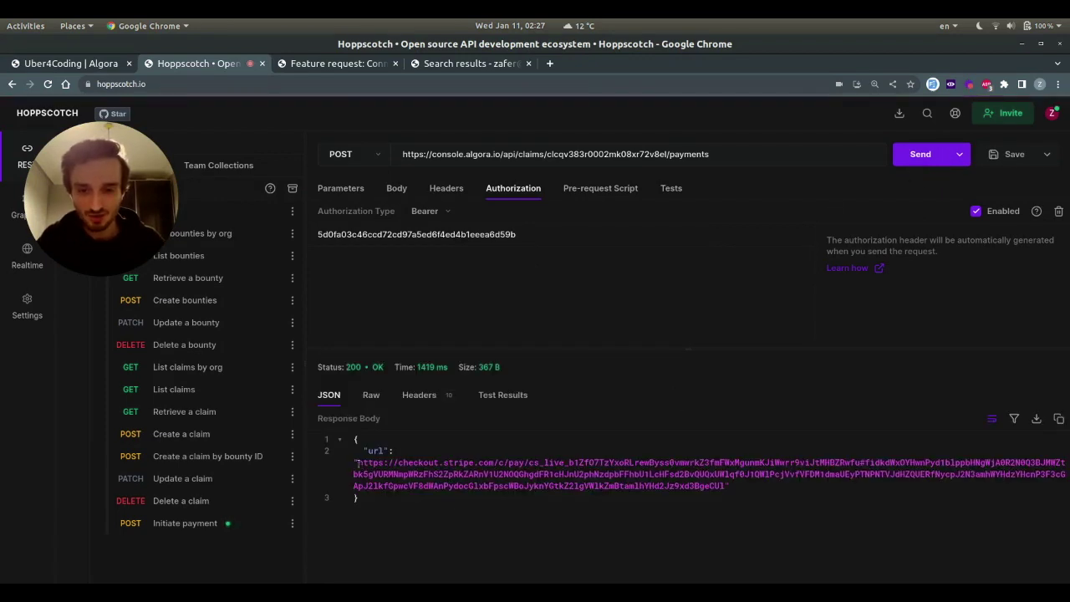
drag(358, 462, 722, 486)
Open the Stripe checkout URL in a new tab and pay the $61.50.
key(ctrl+c)
key(ctrl+t)
key(ctrl+v)
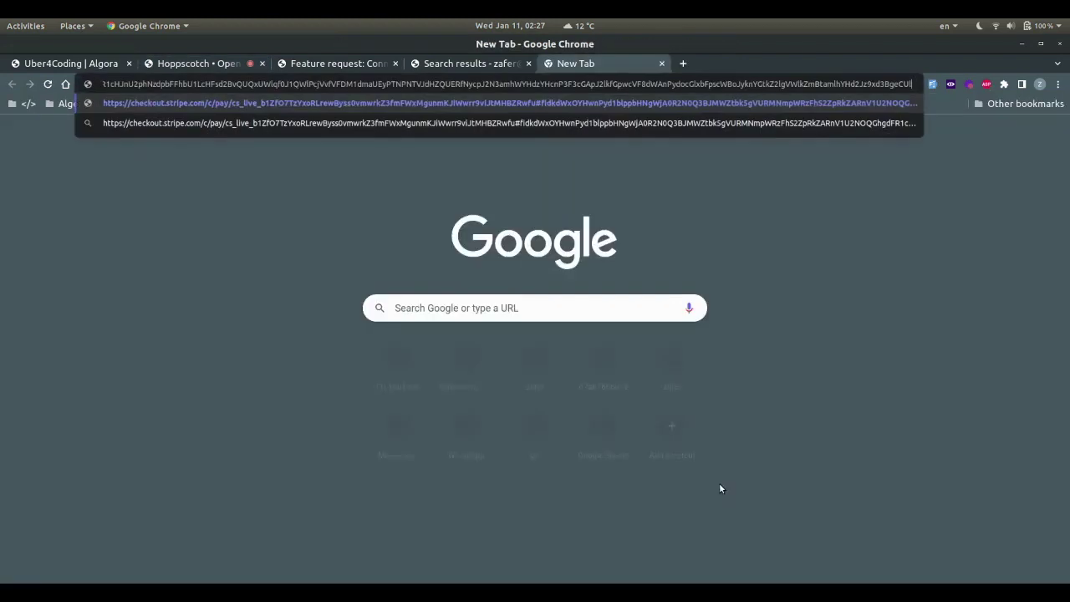
key(Return)
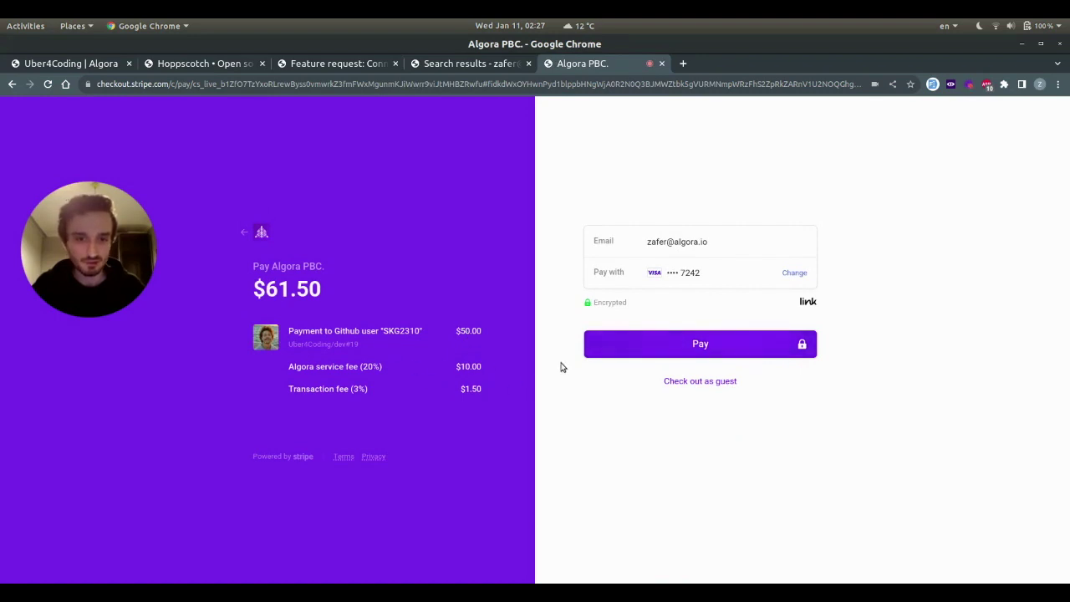
click(638, 343)
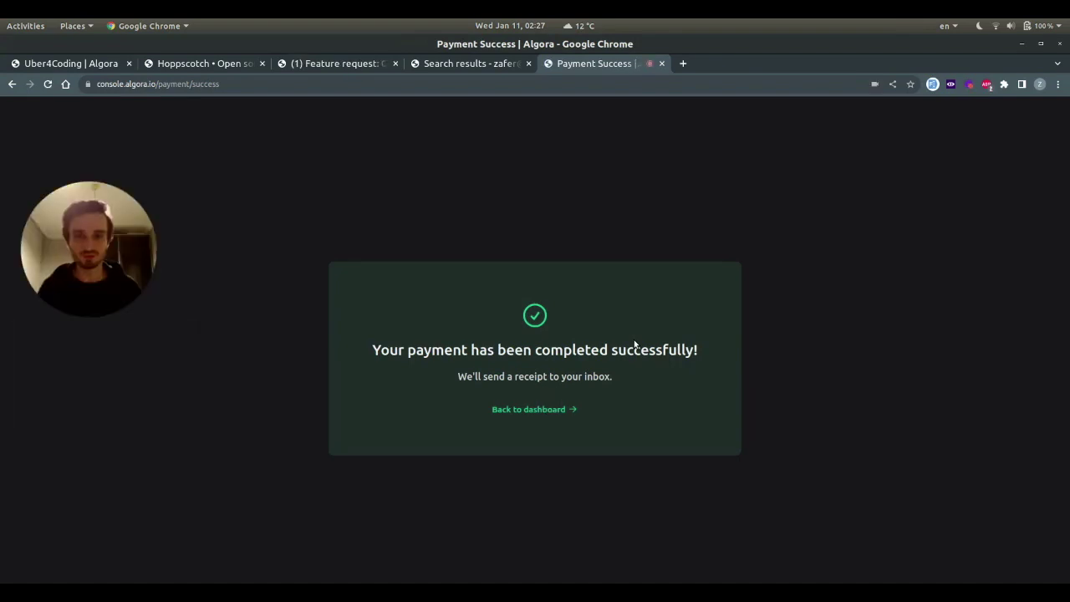
Check issue #19 for the $50.00 award and Rewarded label.
click(337, 69)
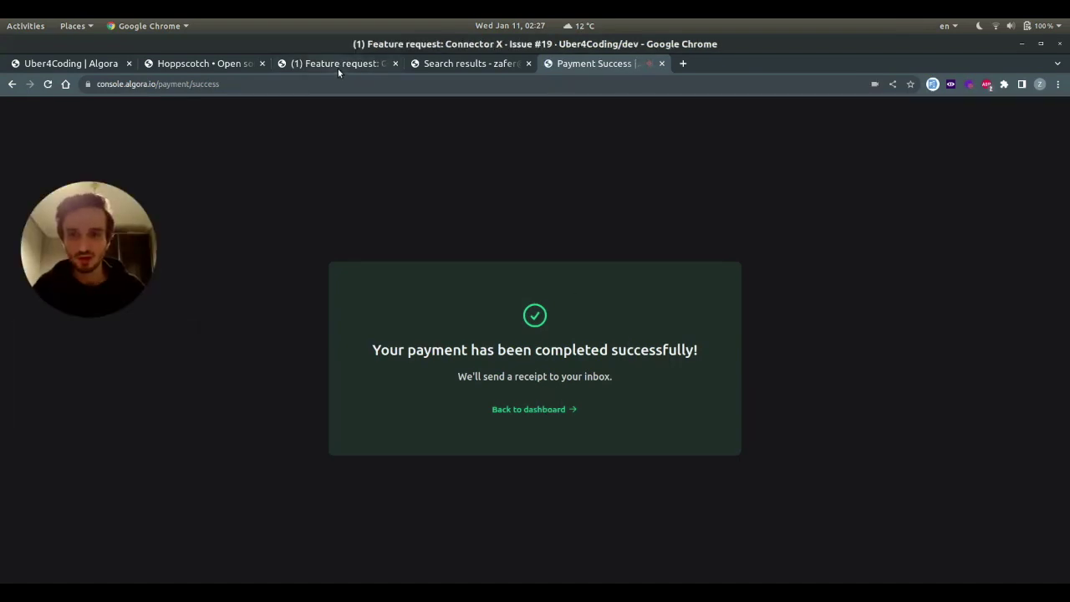
scroll(383, 347, down, 3)
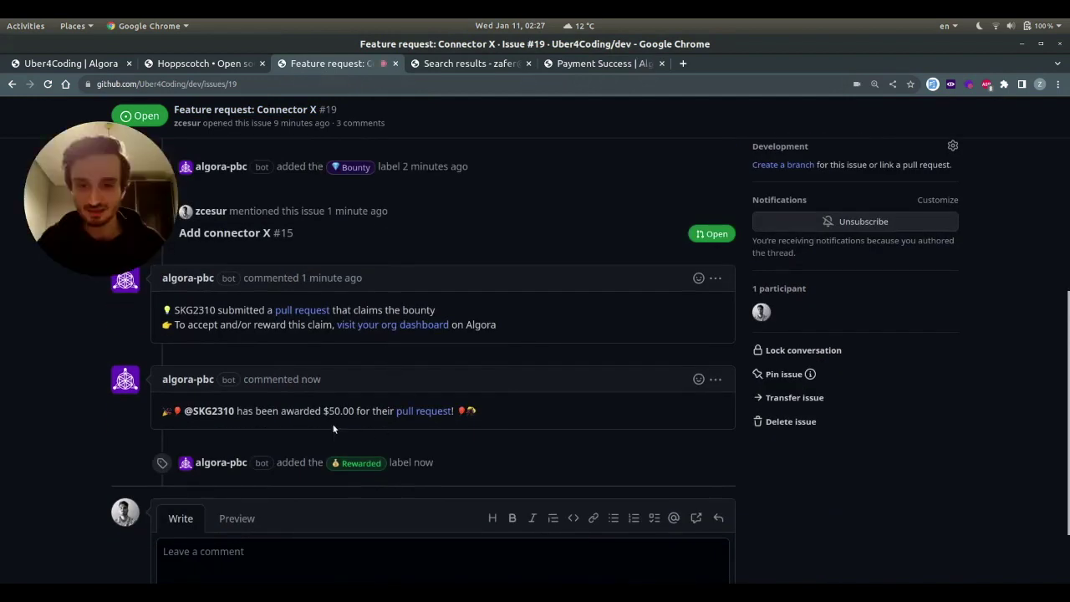
scroll(372, 429, up, 1)
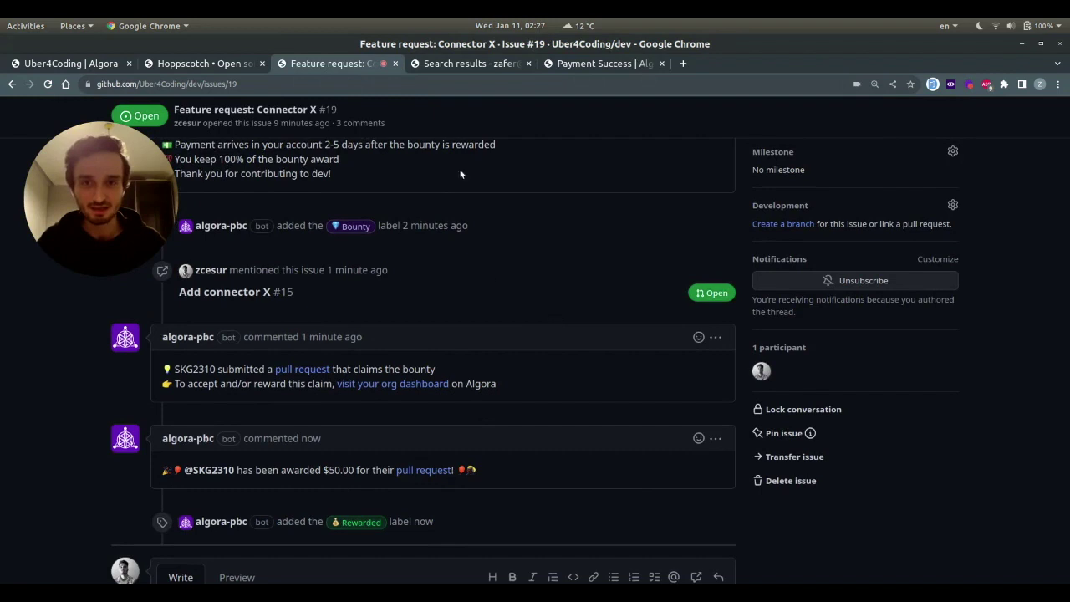
click(467, 63)
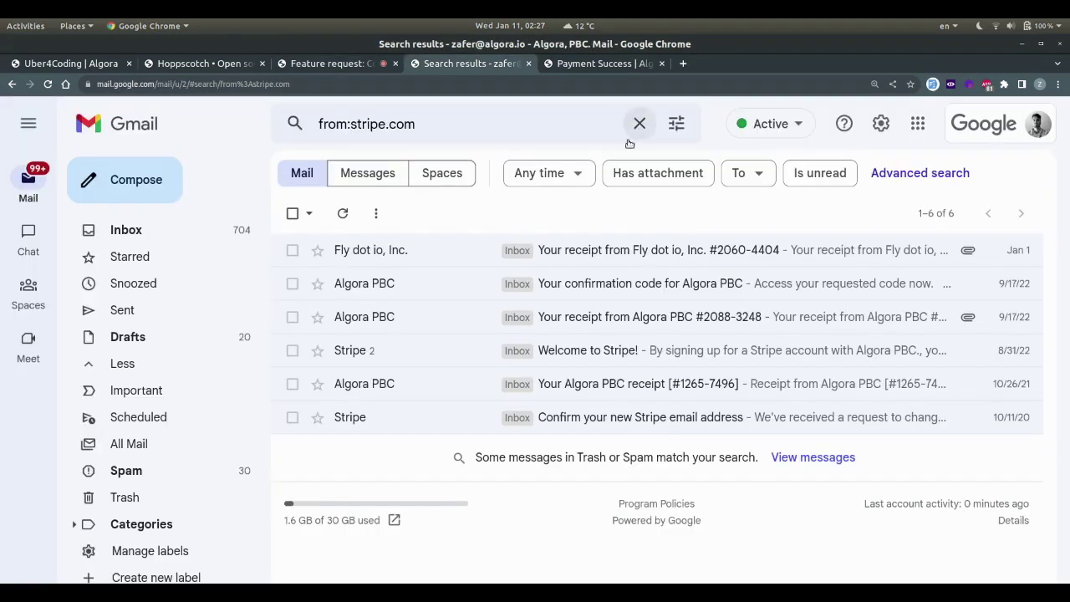
click(343, 214)
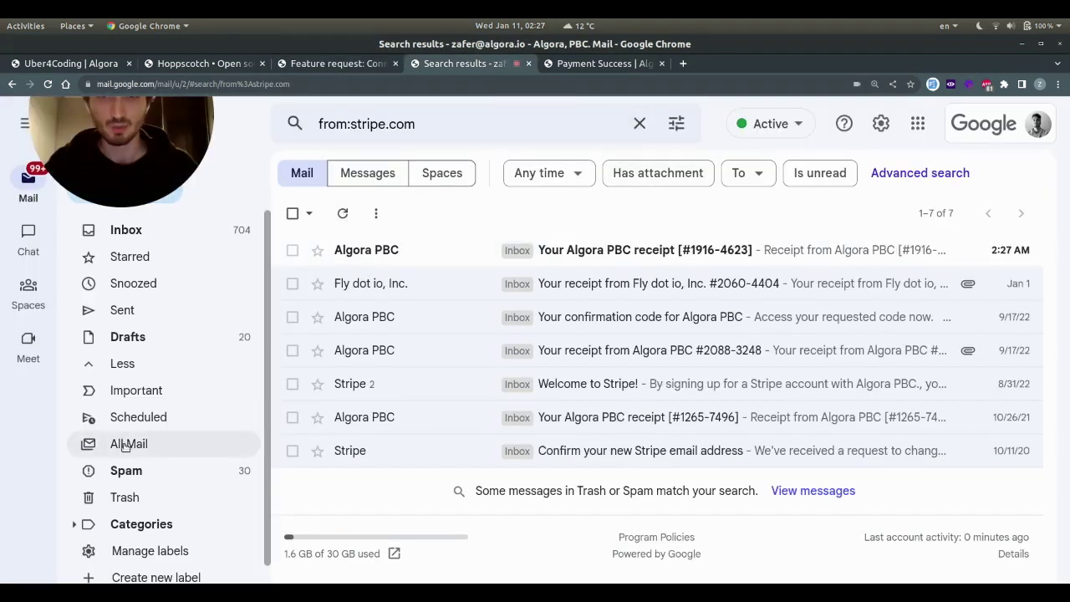
click(544, 249)
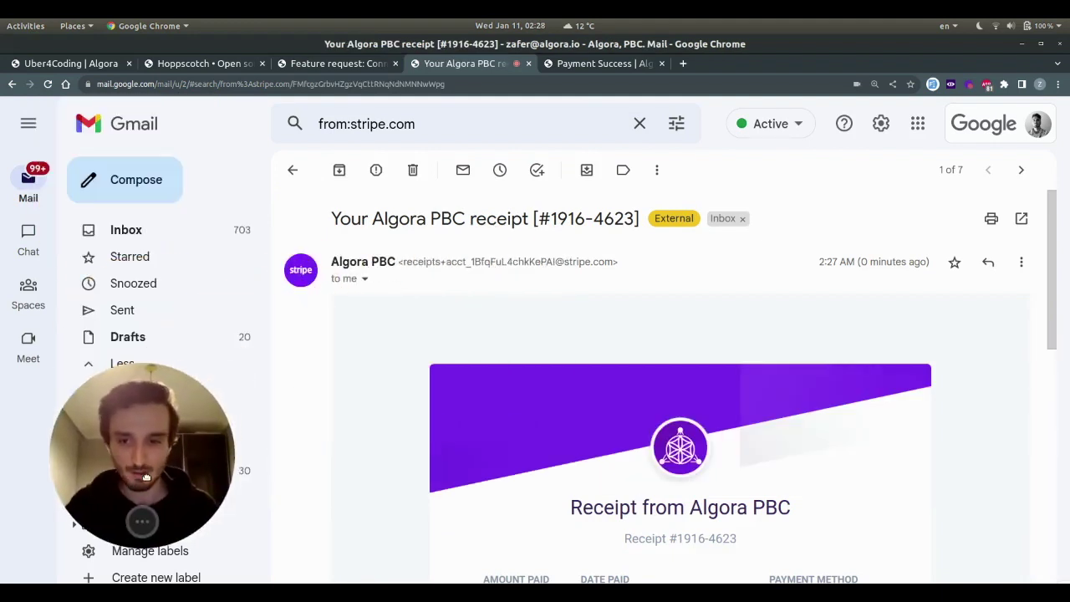
scroll(478, 368, down, 2)
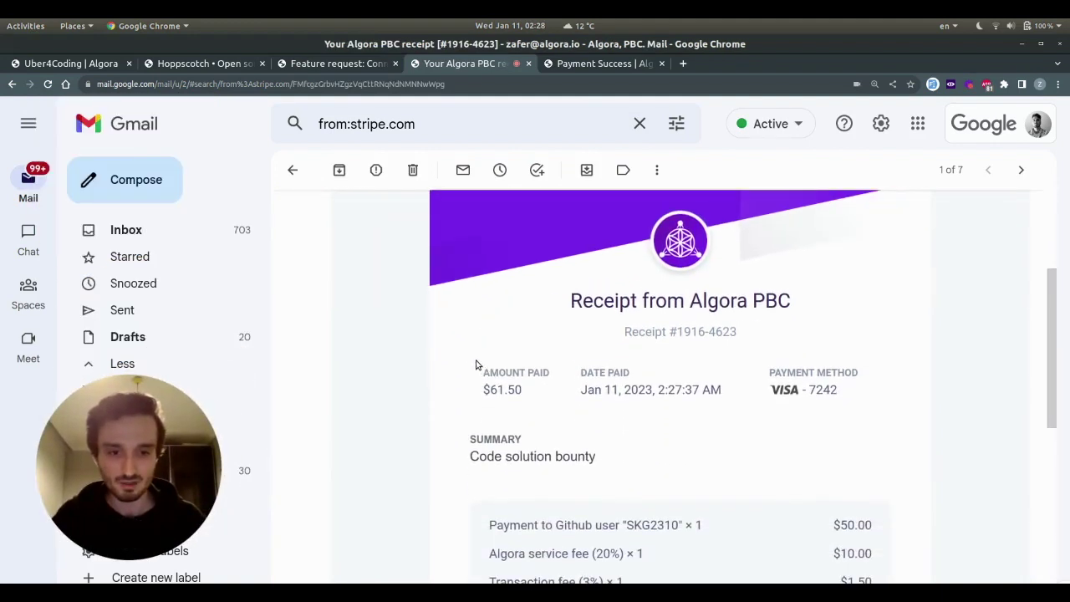
scroll(476, 361, down, 2)
scroll(448, 368, up, 2)
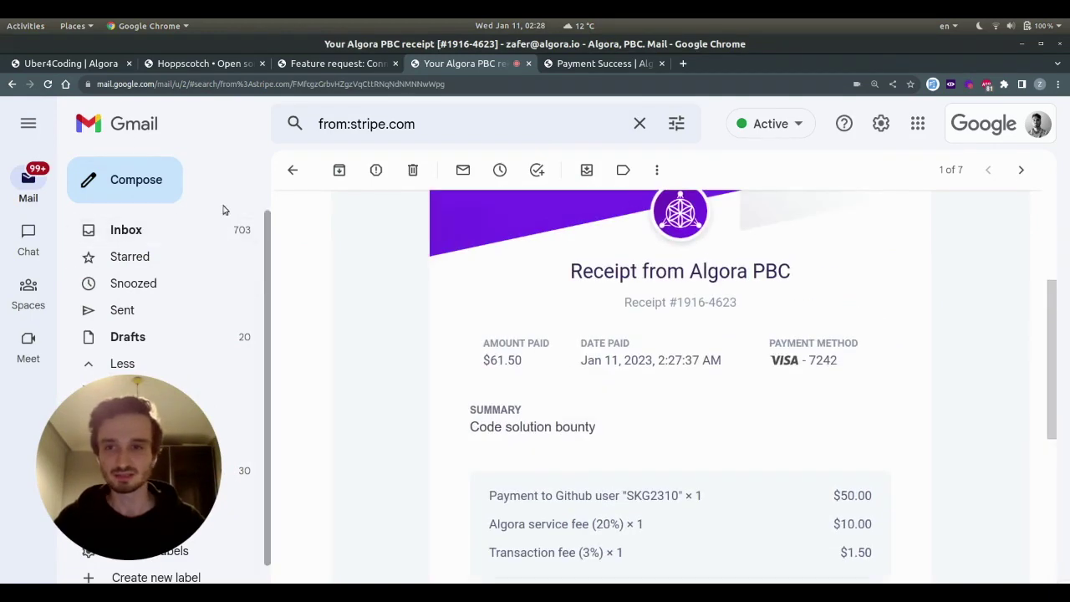
click(110, 66)
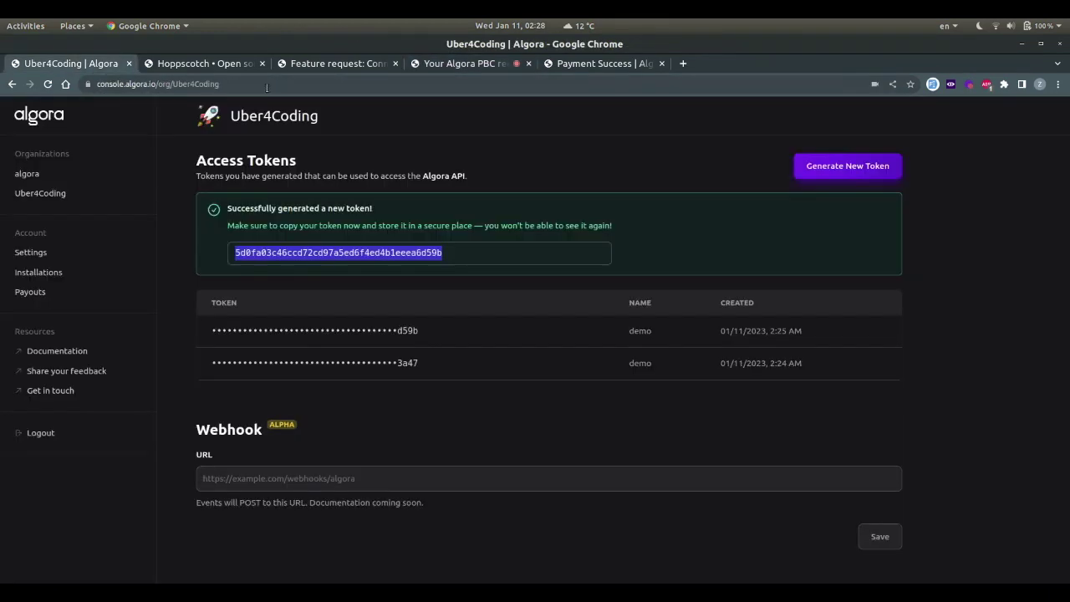
Revisit GitHub issue #19, then the Hoppscotch request showing the 200 OK checkout response.
click(306, 68)
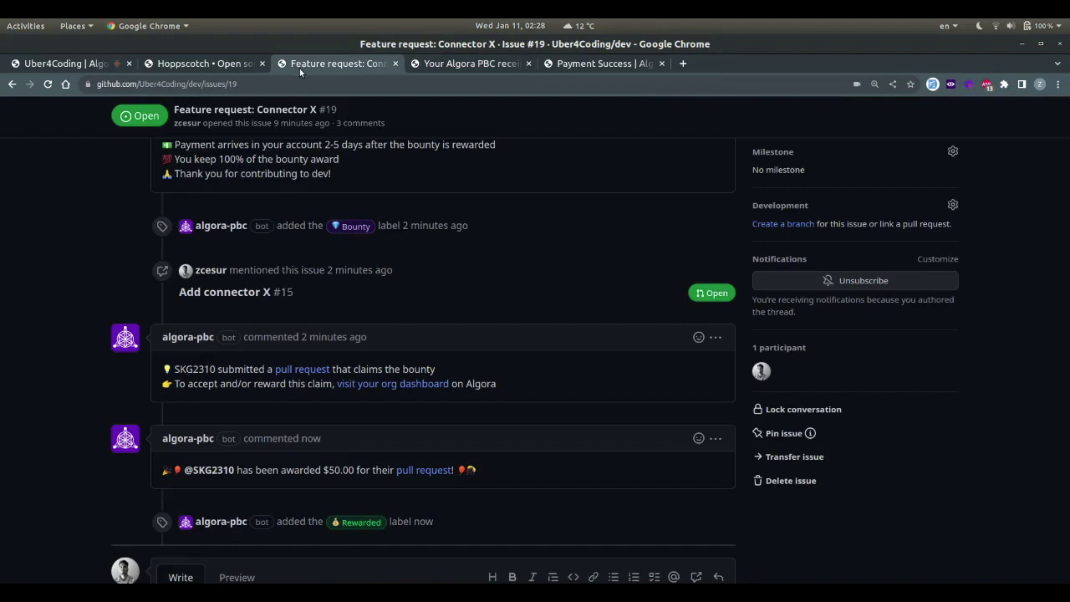
click(224, 66)
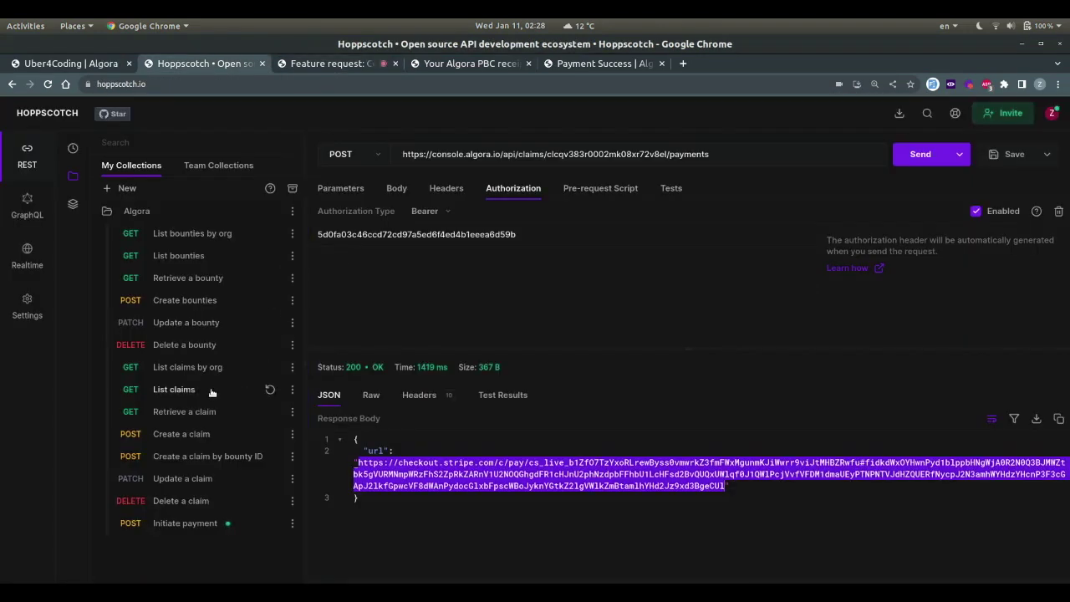